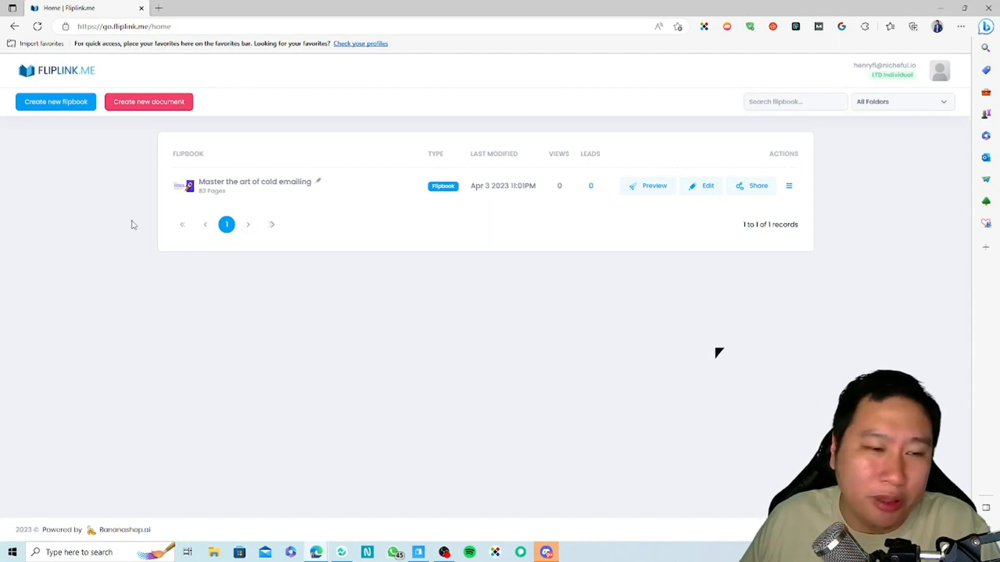
Step: Start a new flipbook from a PDF, then close the Upload PDF Document dialog without uploading
{"action": "left_click", "coordinate": [64, 108]}
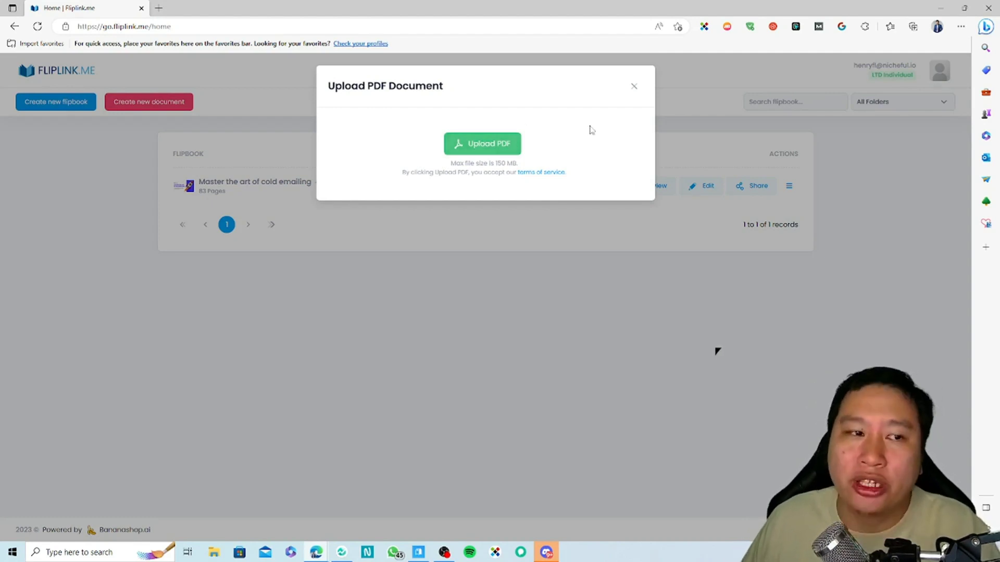
{"action": "left_click", "coordinate": [633, 88]}
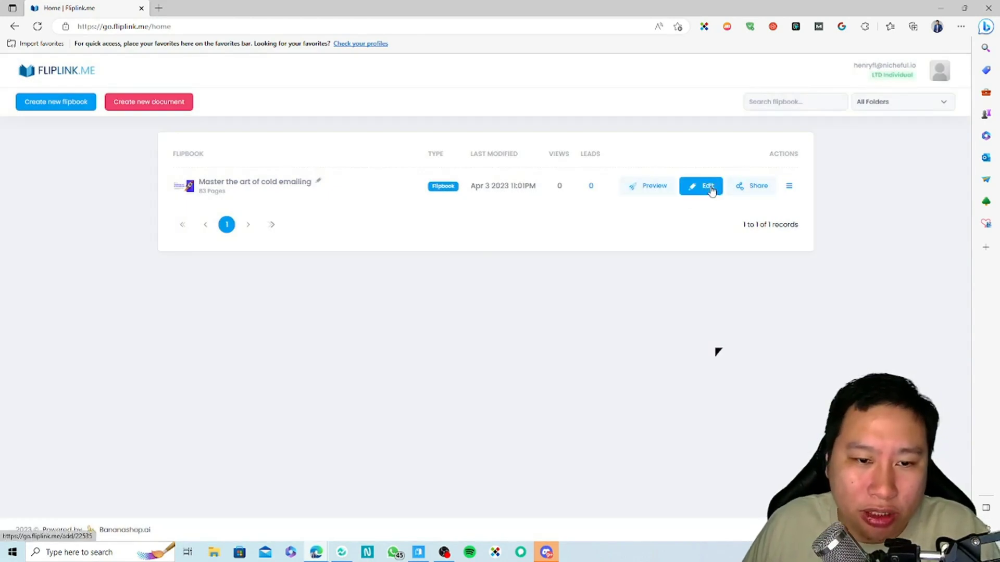
Step: Preview the 'Master the art of cold emailing' flipbook in a new viewer tab
{"action": "left_click", "coordinate": [652, 194]}
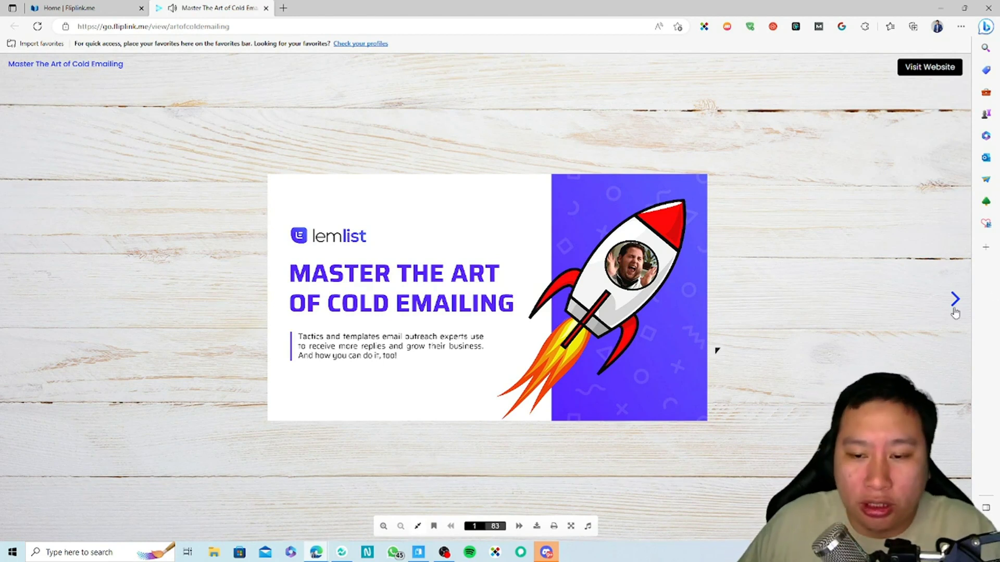
Step: Turn the background music off and back on, then page forward to spread 12–13
{"action": "left_click", "coordinate": [588, 527]}
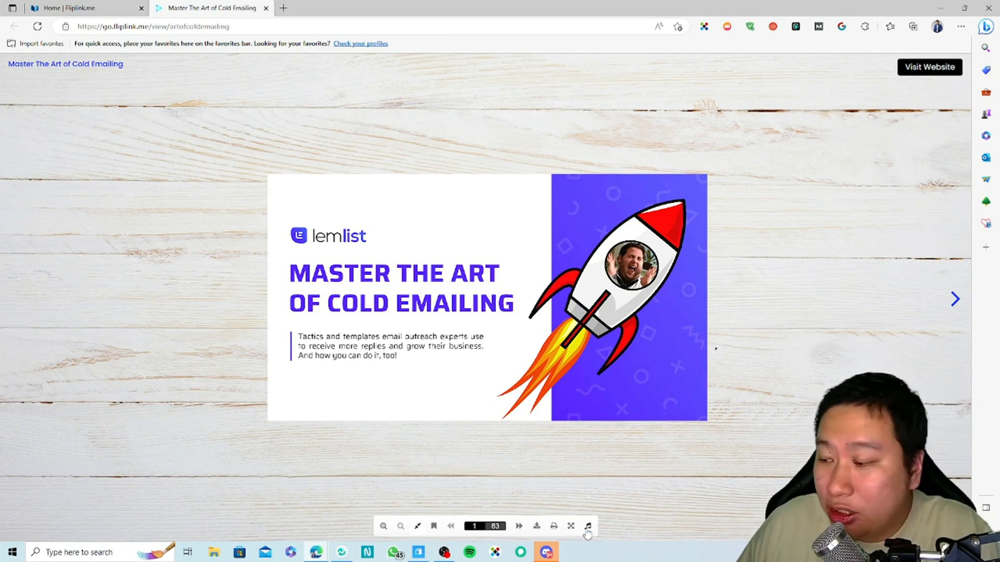
{"action": "left_click", "coordinate": [588, 527]}
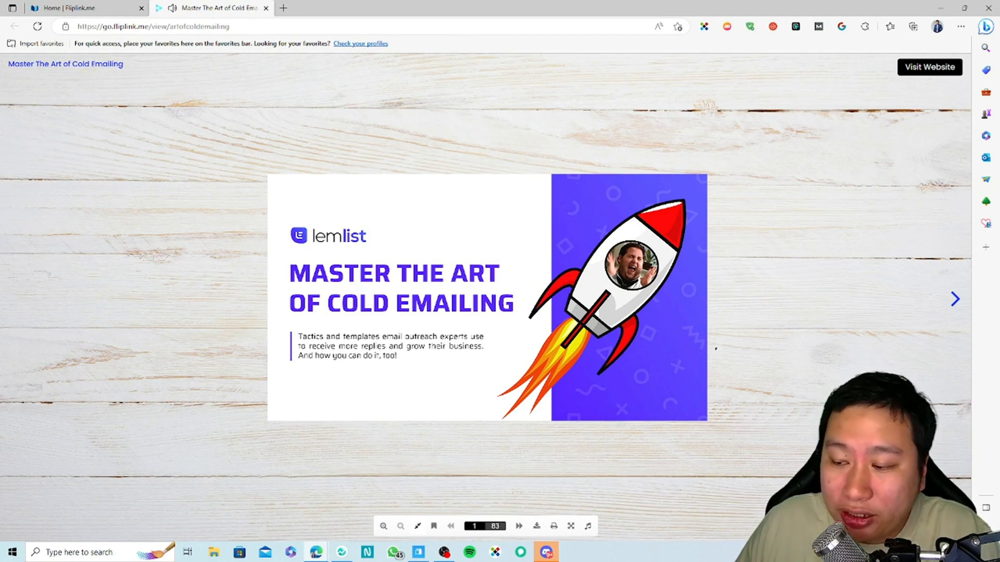
{"action": "left_click", "coordinate": [955, 300]}
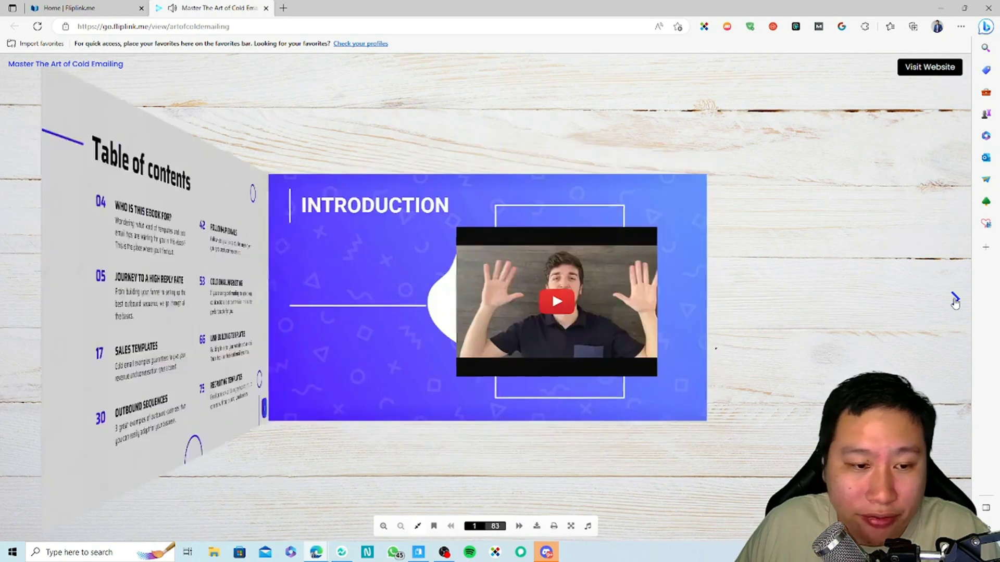
{"action": "left_click", "coordinate": [955, 300]}
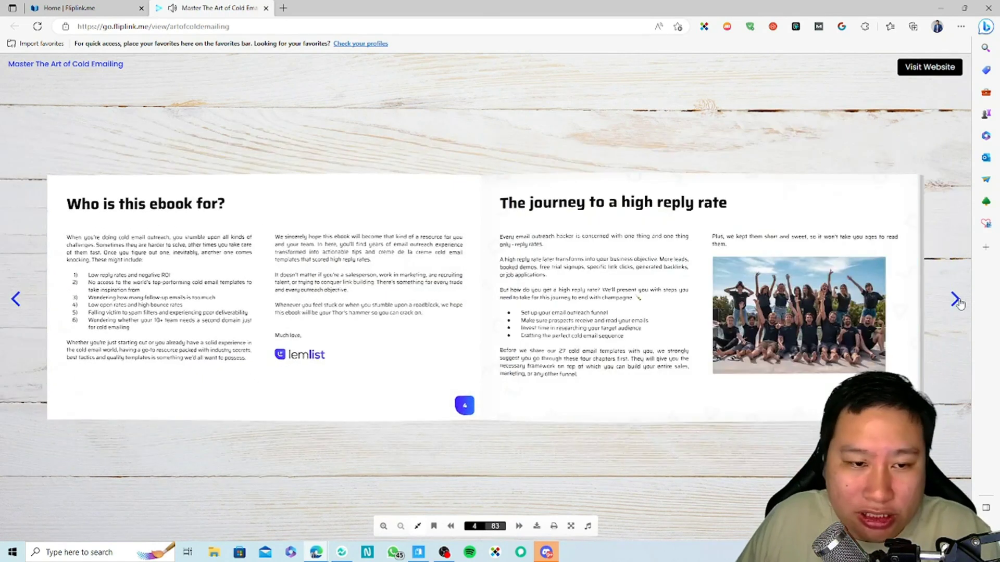
{"action": "left_click", "coordinate": [955, 300]}
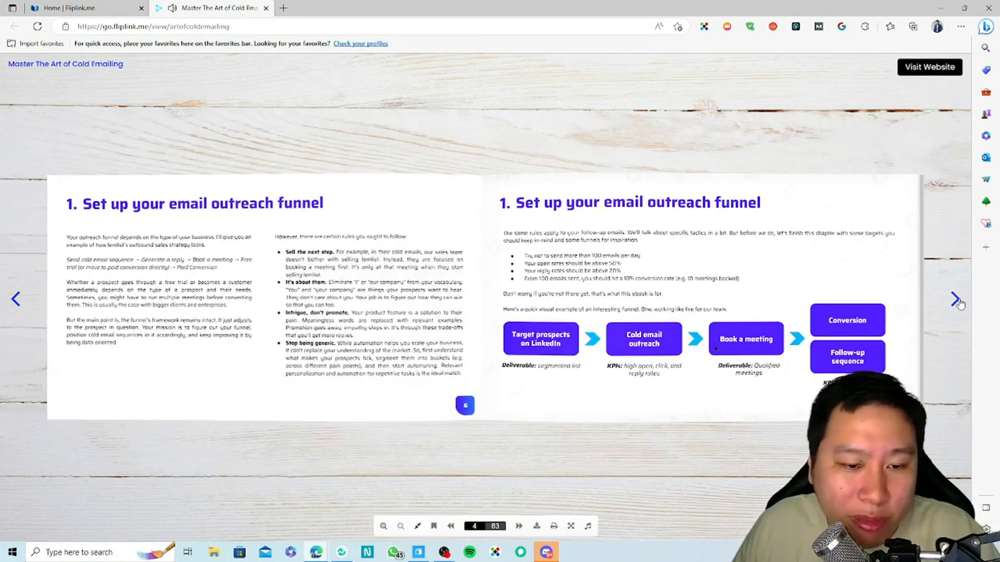
{"action": "left_click", "coordinate": [956, 299]}
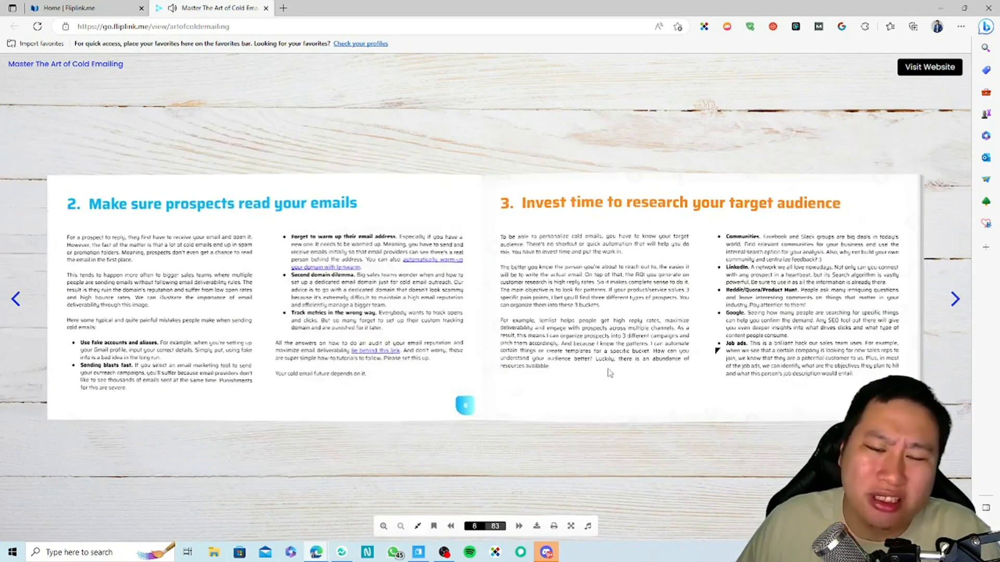
{"action": "left_click", "coordinate": [955, 300]}
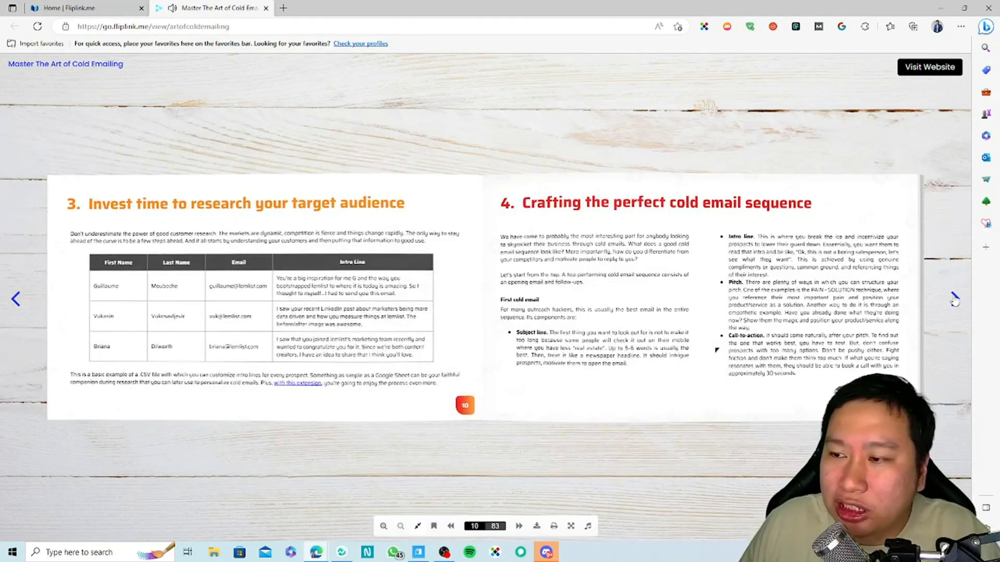
{"action": "left_click", "coordinate": [954, 299]}
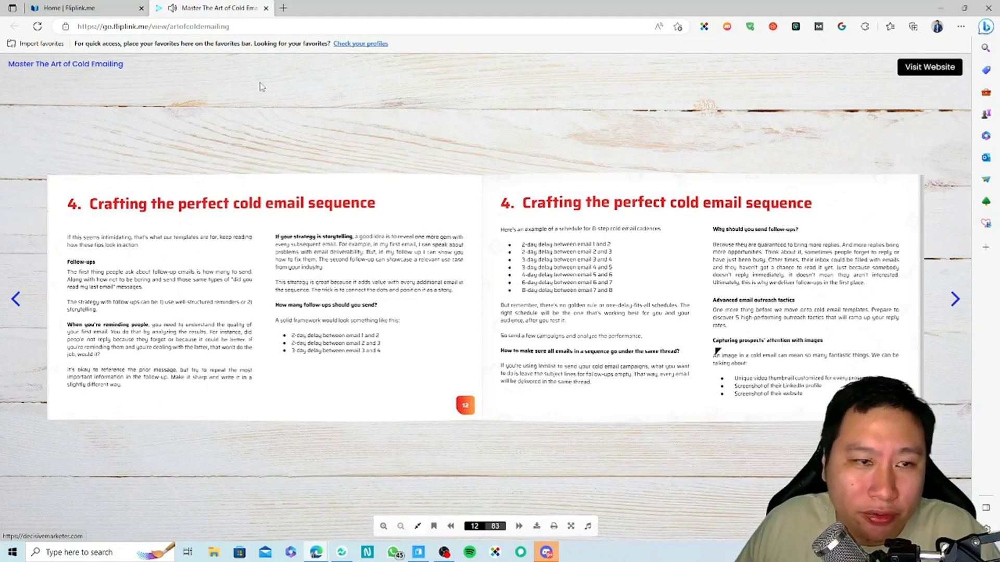
Step: Test the linked website twice, then view the flipbook full screen
{"action": "left_click_drag", "start_coordinate": [63, 64], "coordinate": [166, 75]}
{"action": "left_click", "coordinate": [83, 77]}
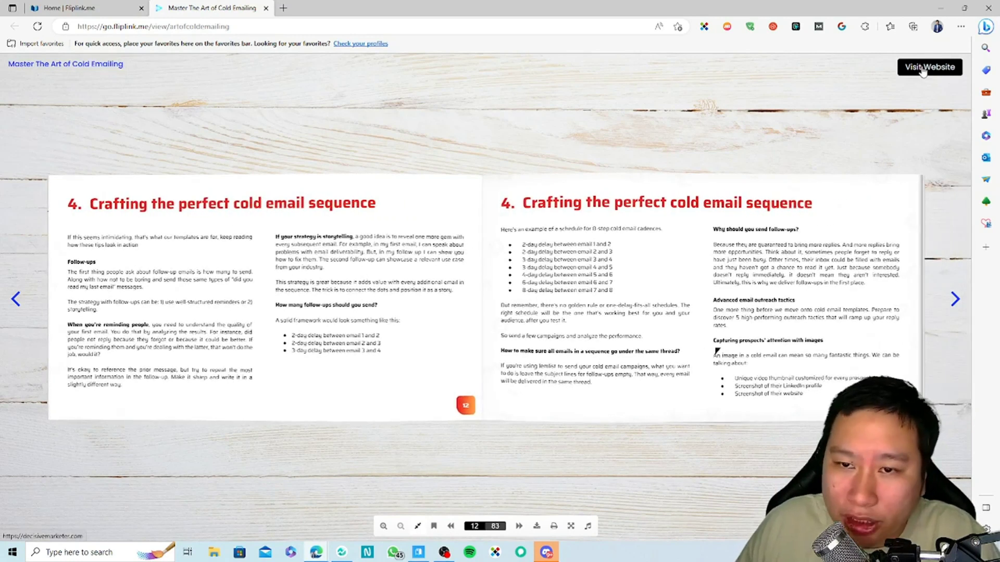
{"action": "left_click", "coordinate": [920, 71]}
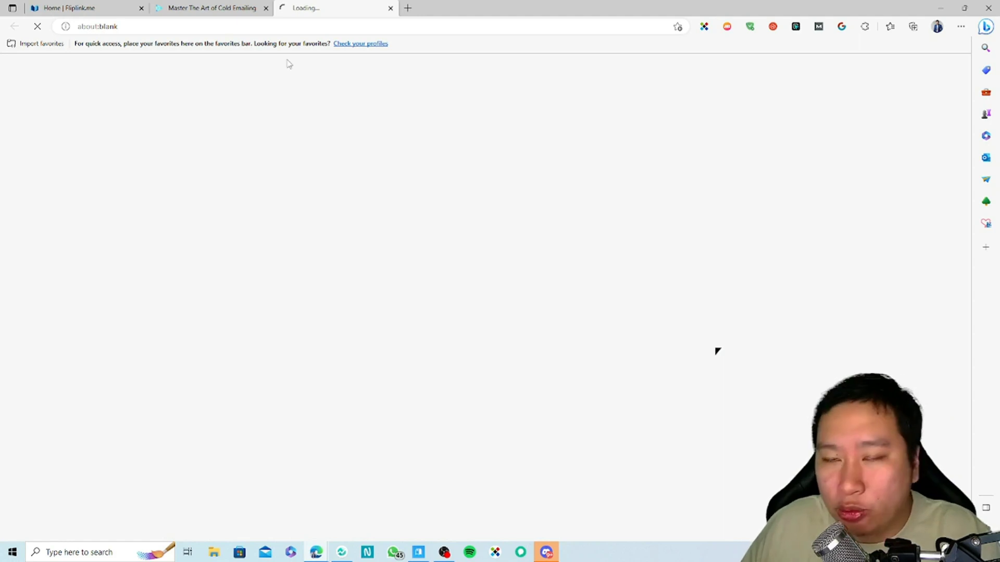
{"action": "key", "text": "ctrl+w"}
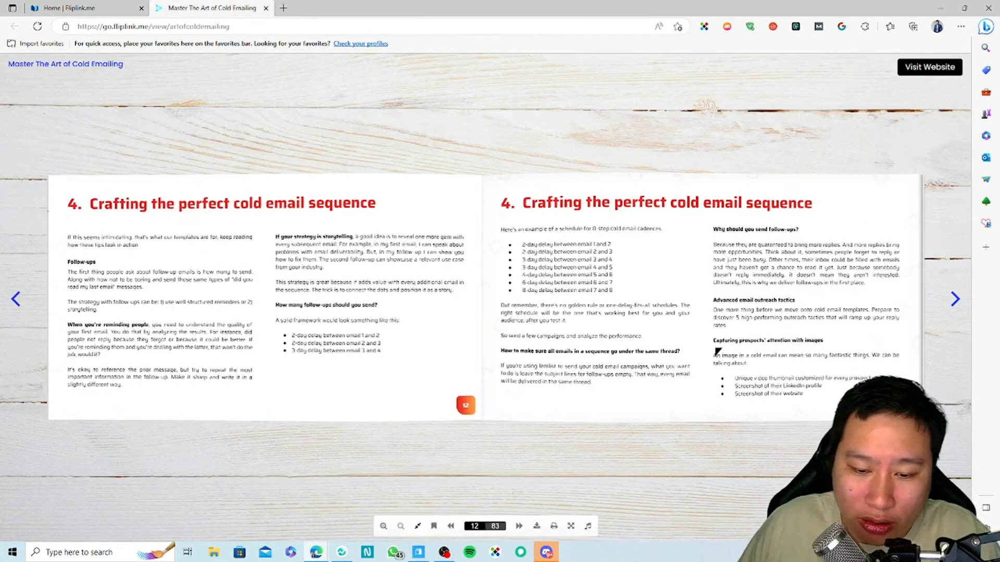
{"action": "left_click", "coordinate": [718, 353]}
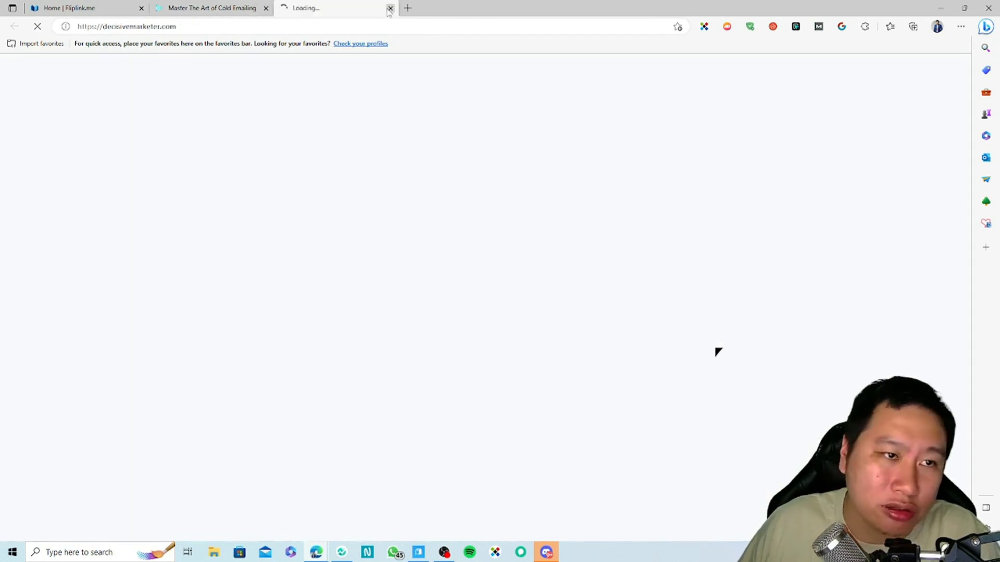
{"action": "key", "text": "ctrl+w"}
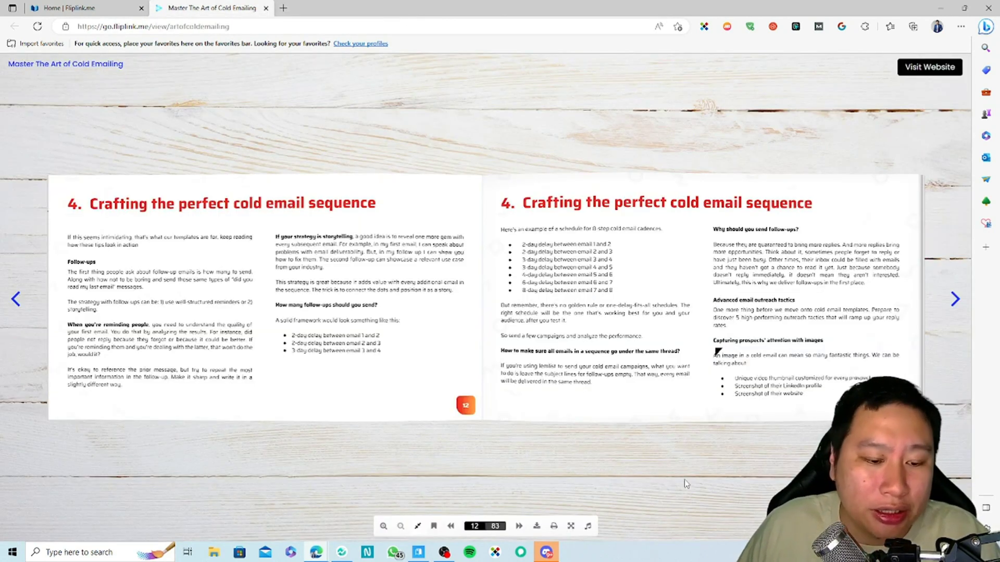
{"action": "left_click", "coordinate": [572, 527]}
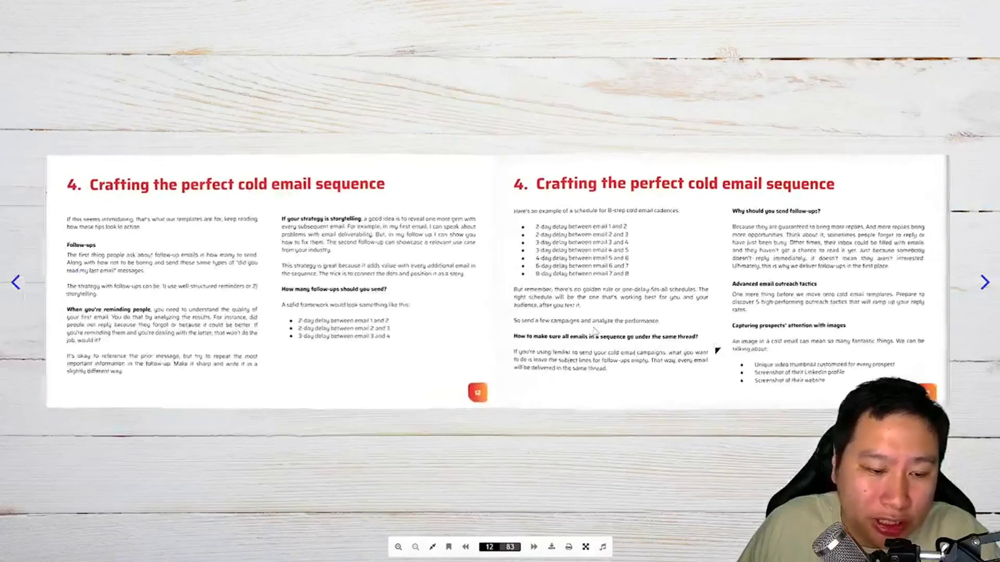
Step: Turn one spread, then use the page thumbnails to jump to page 10 and then pages 18–19
{"action": "left_click", "coordinate": [984, 284]}
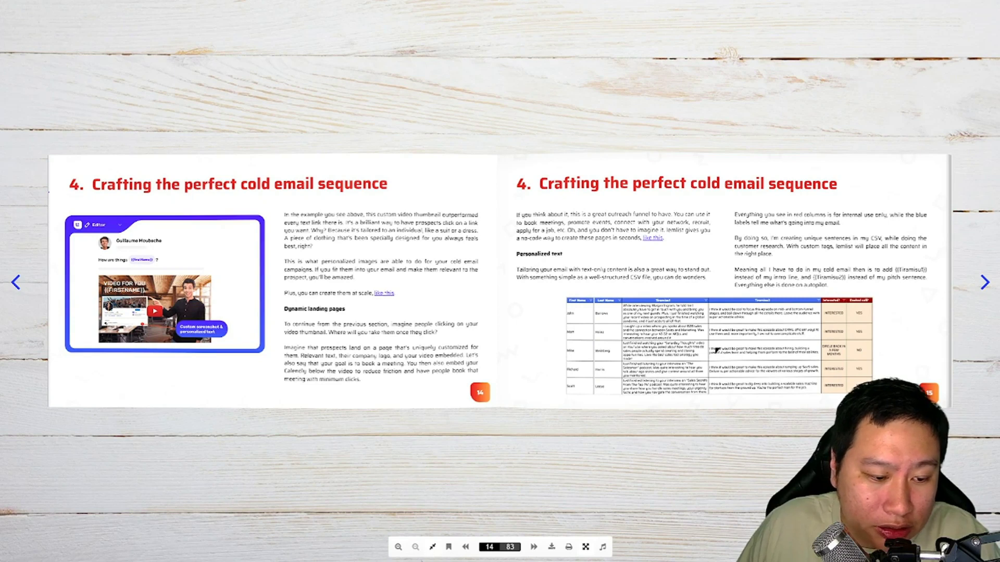
{"action": "left_click", "coordinate": [449, 547]}
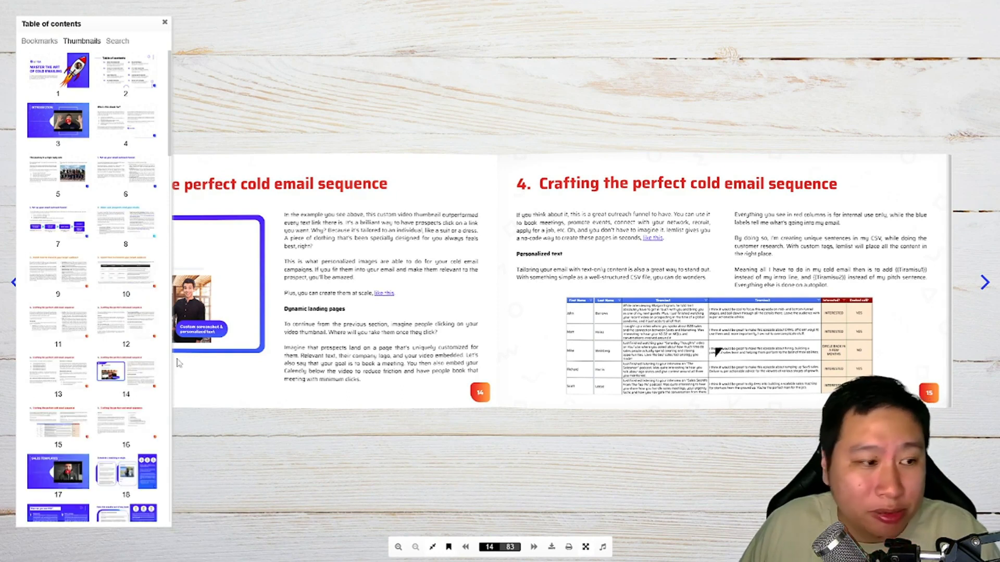
{"action": "left_click", "coordinate": [126, 276]}
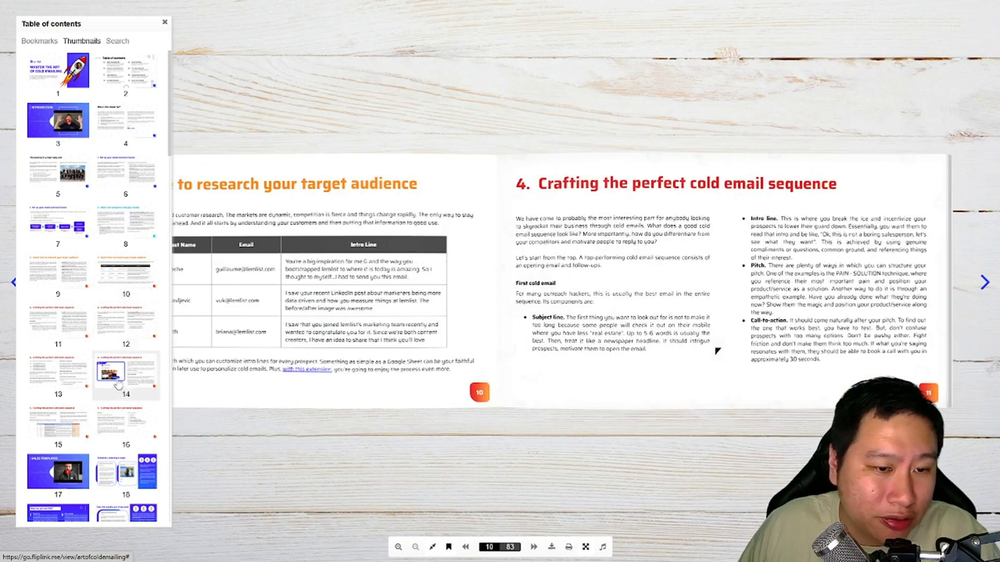
{"action": "left_click", "coordinate": [130, 478]}
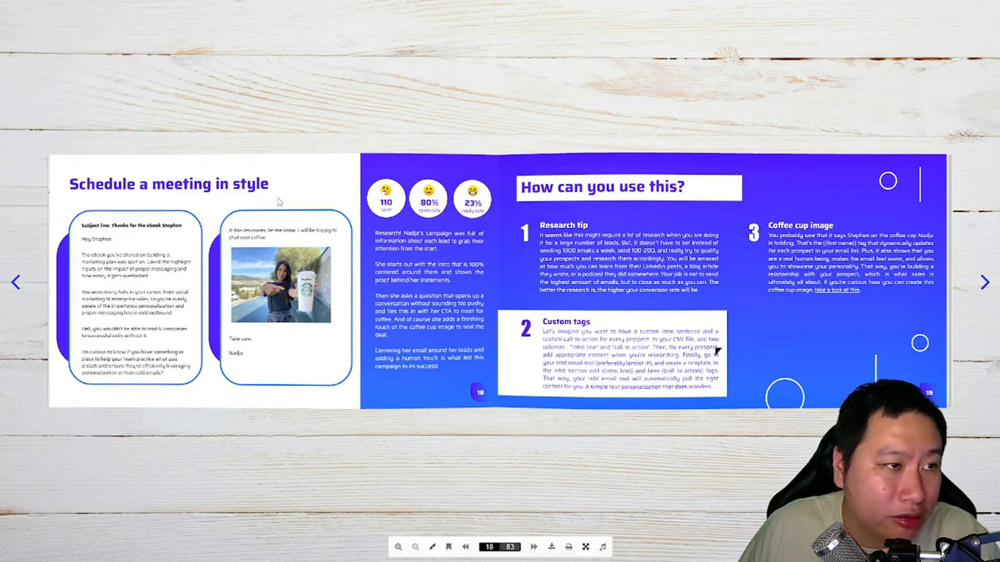
Step: Download the flipbook PDF, advance to pages 20–21, and exit full screen
{"action": "left_click", "coordinate": [569, 552]}
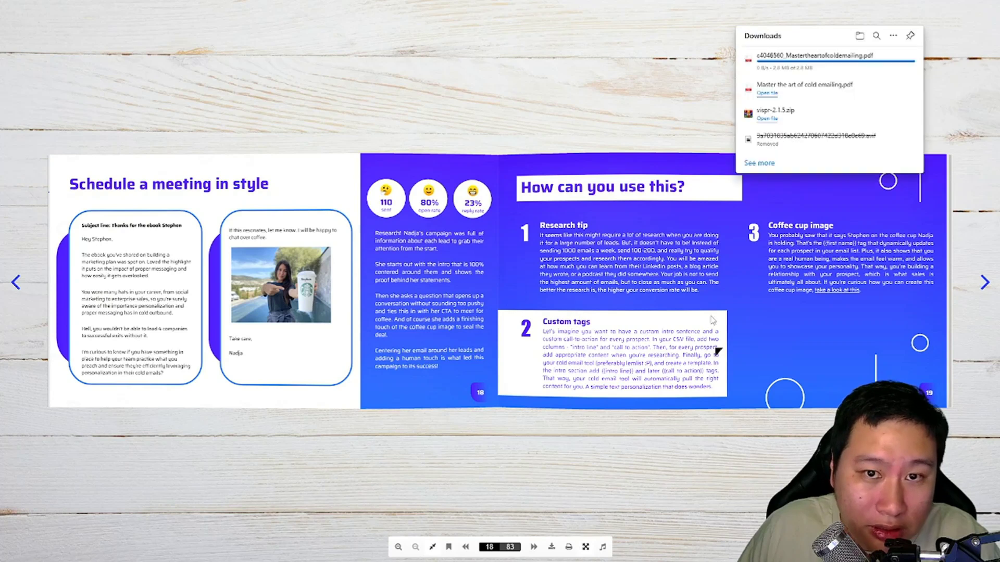
{"action": "left_click", "coordinate": [551, 555]}
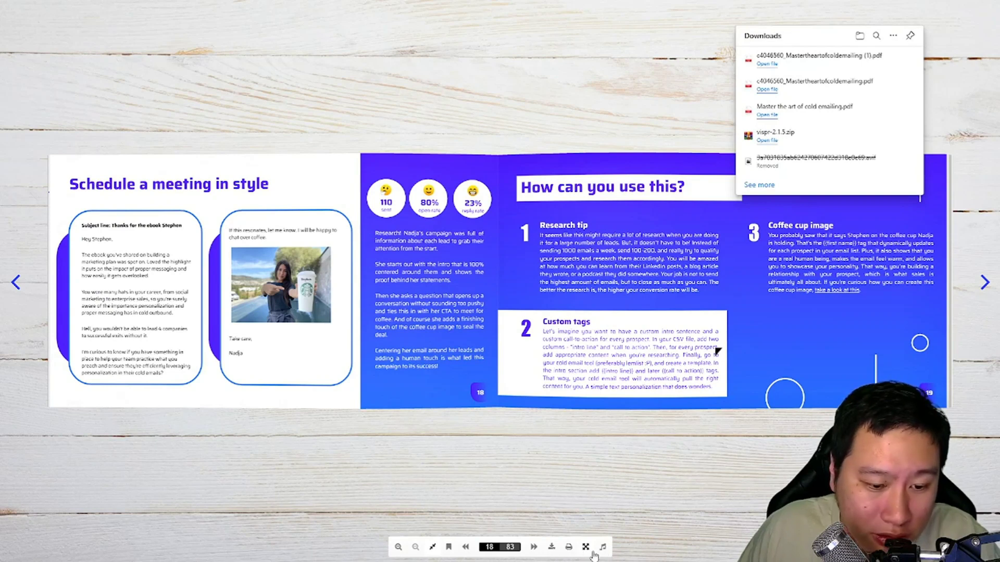
{"action": "left_click", "coordinate": [955, 369]}
{"action": "key", "text": "Escape"}
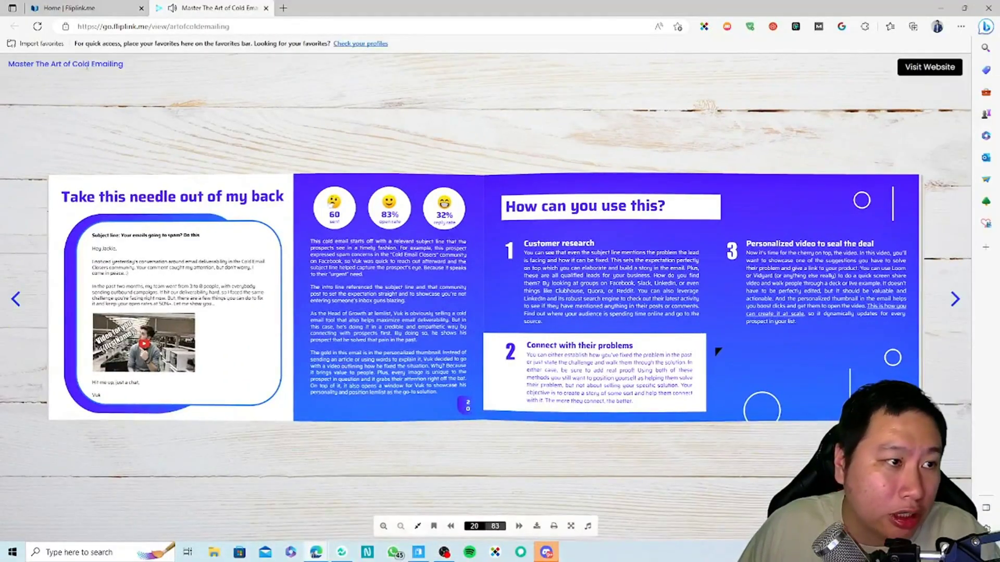
Step: Turn to pages 22–23, stop the background music, and reload the published flipbook
{"action": "left_click", "coordinate": [78, 8]}
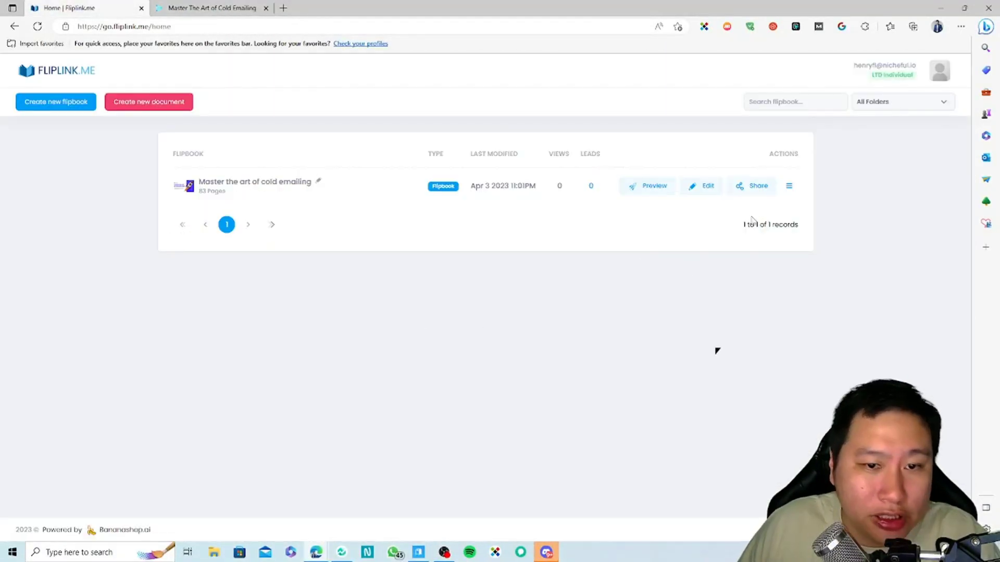
{"action": "left_click", "coordinate": [703, 186]}
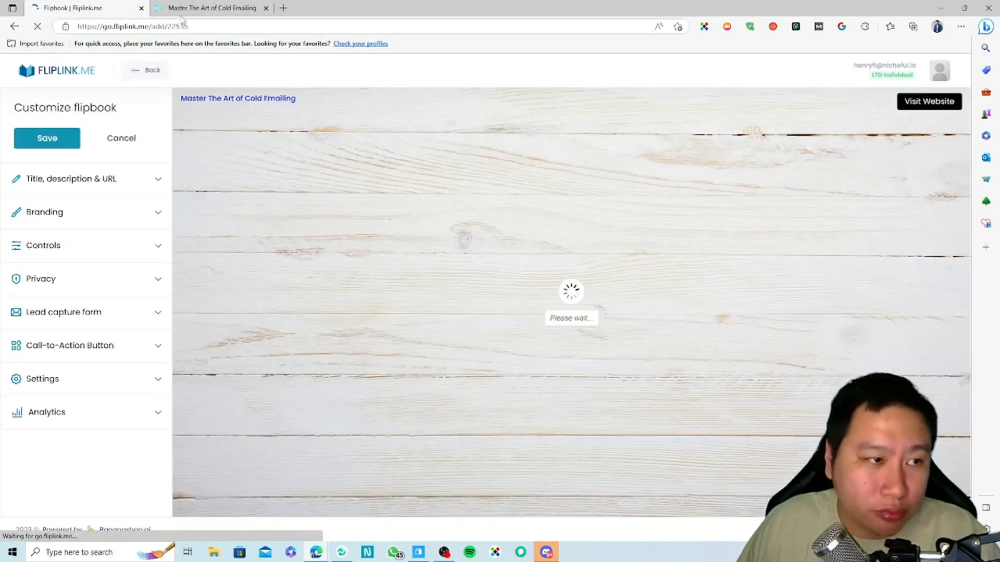
{"action": "left_click", "coordinate": [155, 9]}
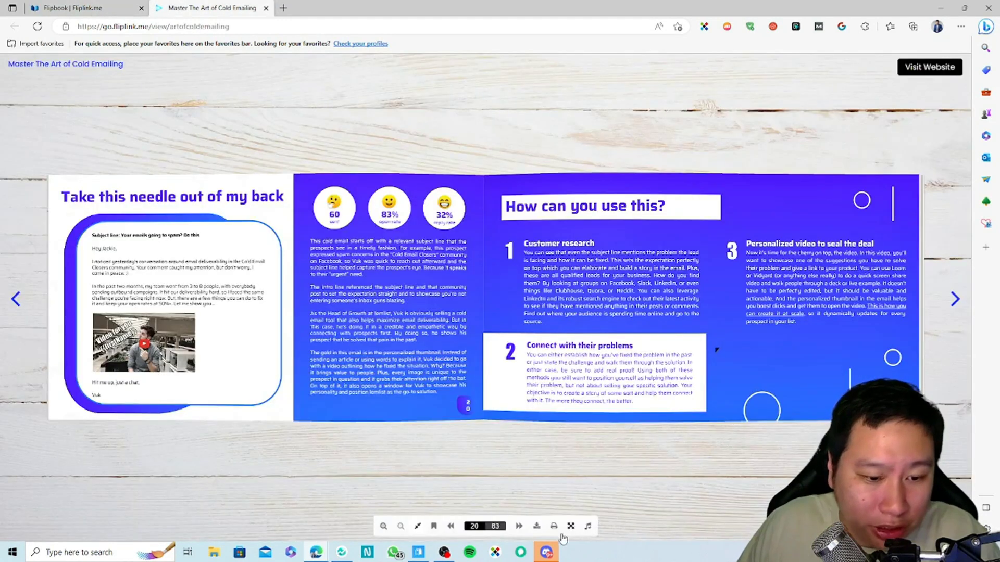
{"action": "left_click", "coordinate": [519, 527]}
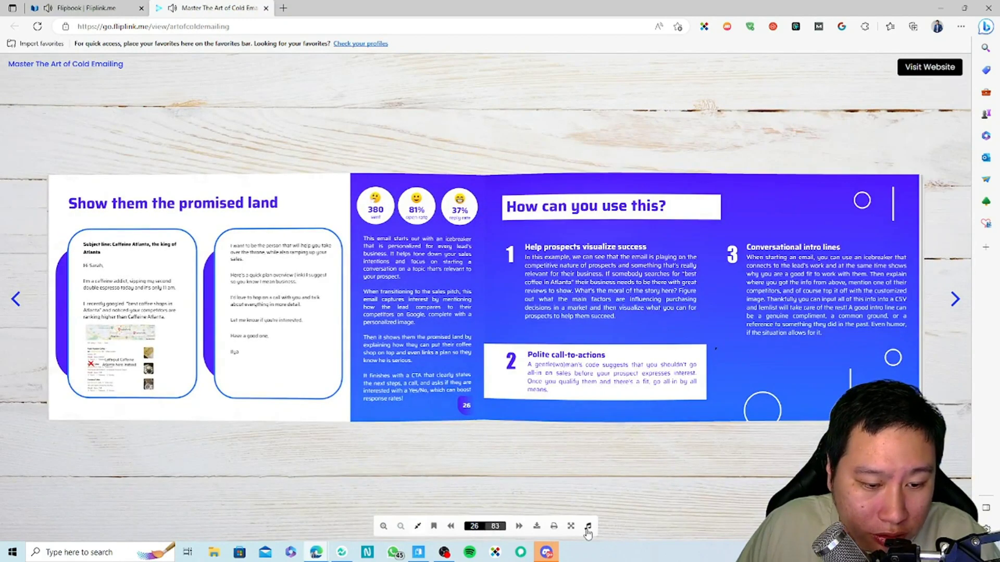
{"action": "left_click", "coordinate": [588, 529]}
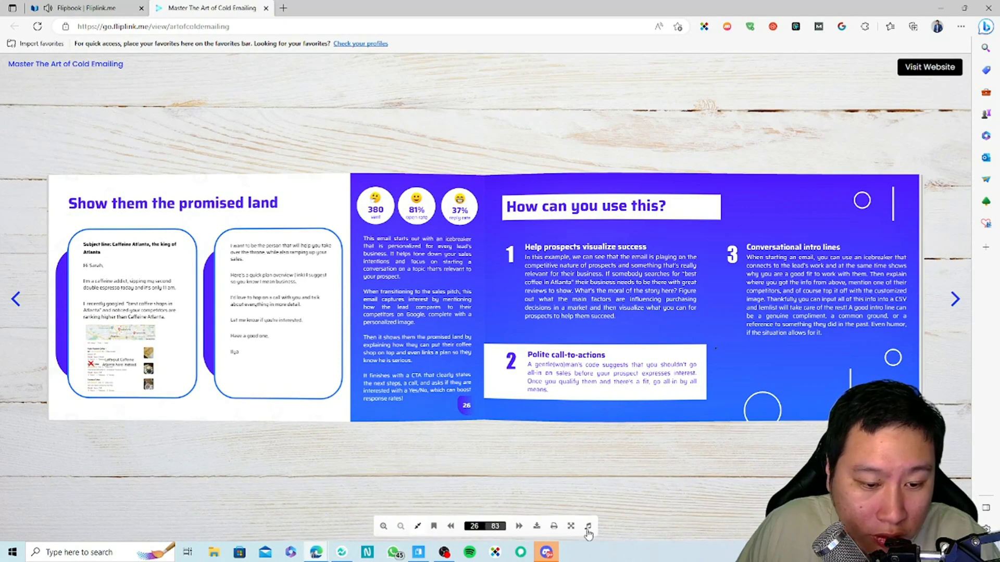
{"action": "left_click", "coordinate": [38, 27]}
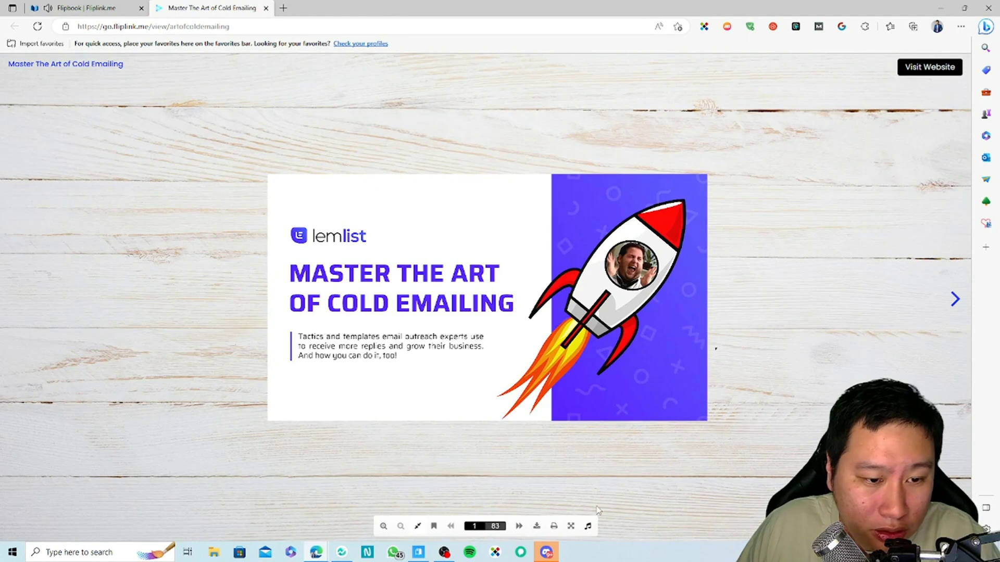
{"action": "left_click", "coordinate": [86, 8]}
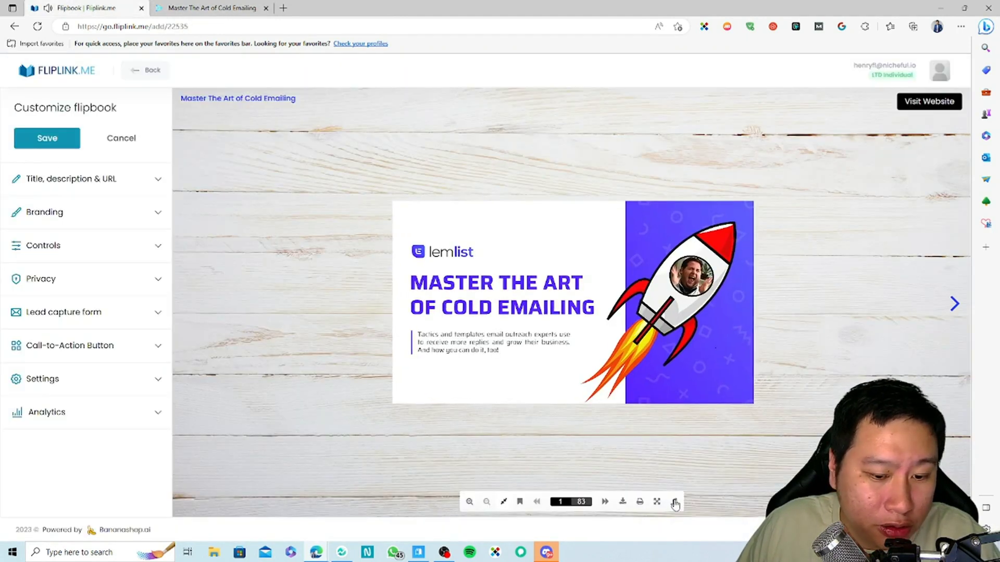
{"action": "left_click", "coordinate": [208, 6]}
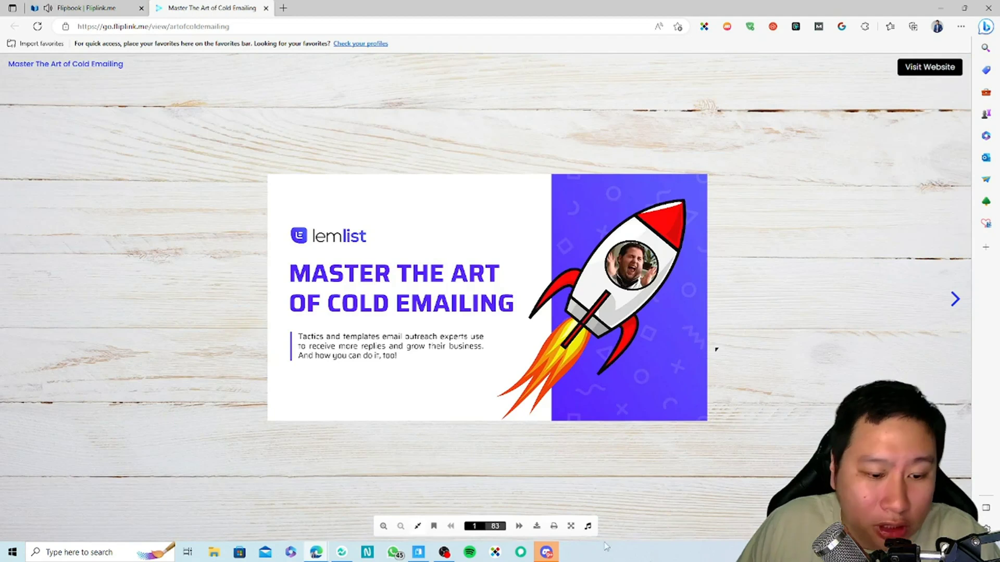
Step: Jump to page 83 via the page box, then flip back and forward to the final spread
{"action": "left_click", "coordinate": [475, 525]}
{"action": "type", "text": "83"}
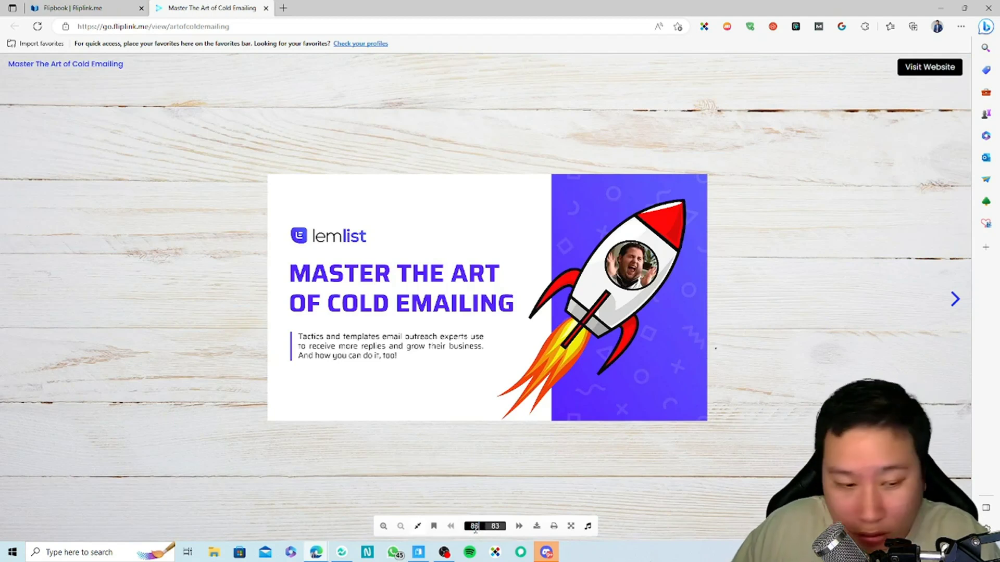
{"action": "key", "text": "Return"}
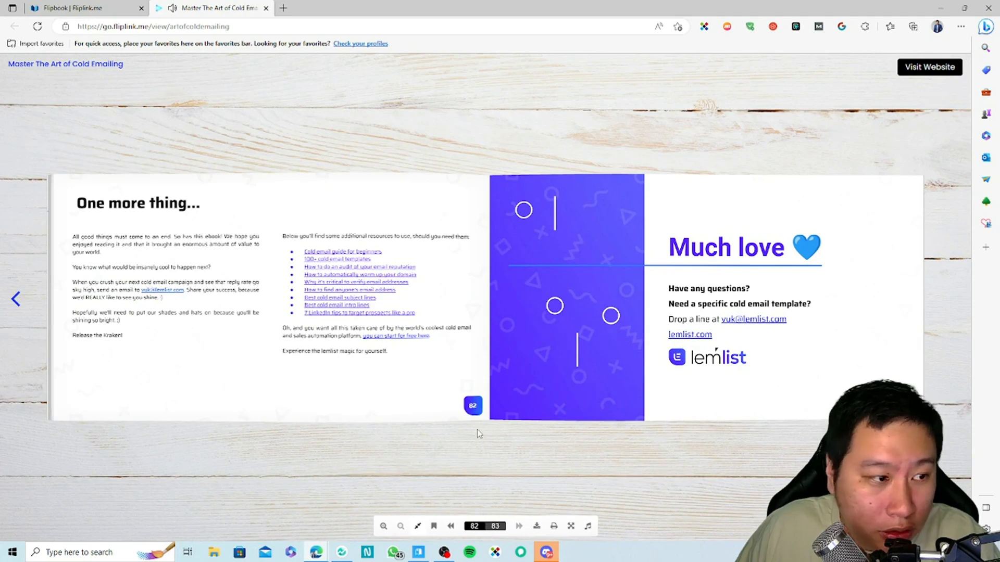
{"action": "left_click", "coordinate": [456, 528]}
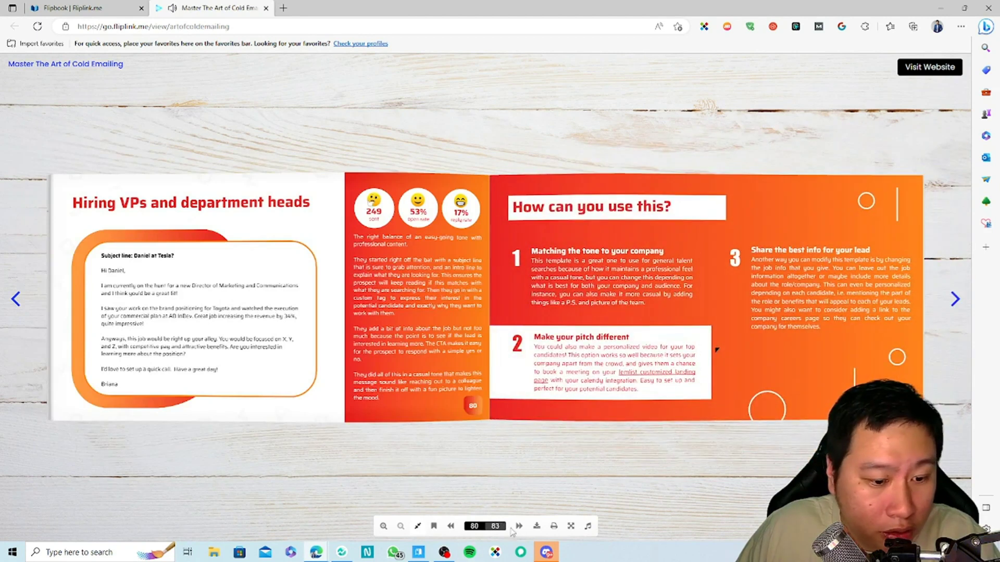
{"action": "left_click", "coordinate": [517, 528]}
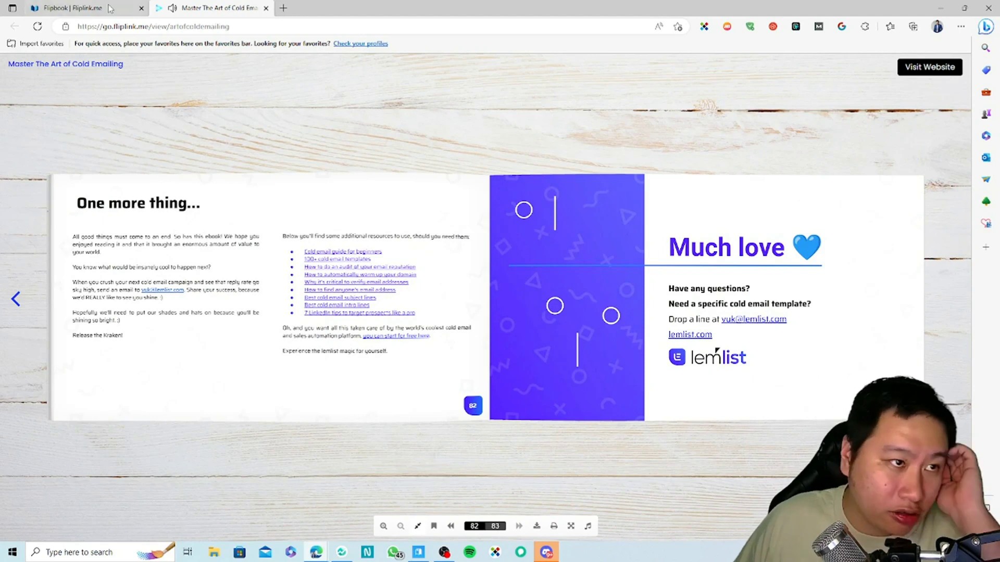
Step: In the editor's Title, description & URL section, enter the description 'Awesome ebook.'
{"action": "key", "text": "ctrl+shift+Tab"}
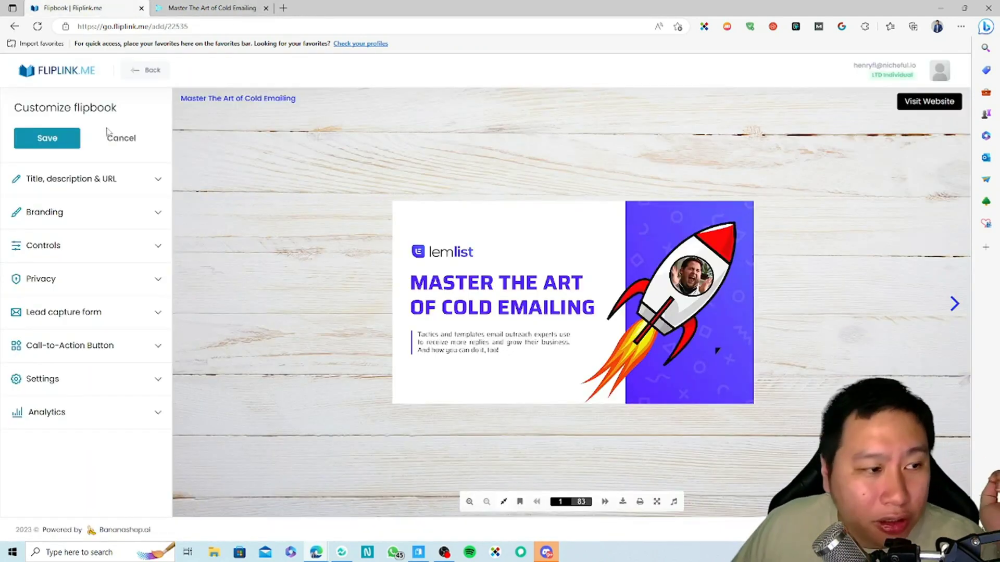
{"action": "left_click", "coordinate": [105, 175]}
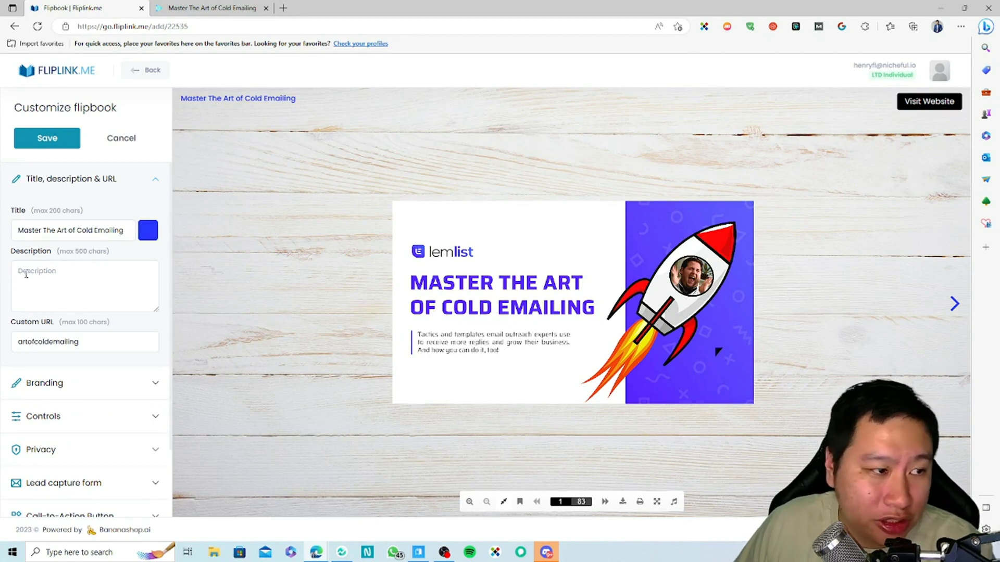
{"action": "left_click", "coordinate": [56, 283]}
{"action": "type", "text": "he"}
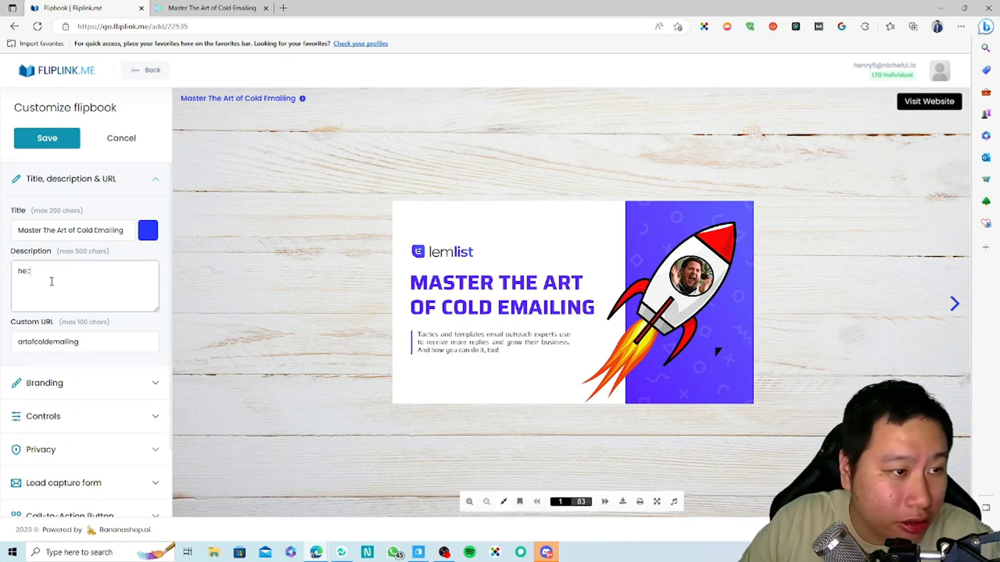
{"action": "key", "text": "BackSpace"}
{"action": "key", "text": "BackSpace"}
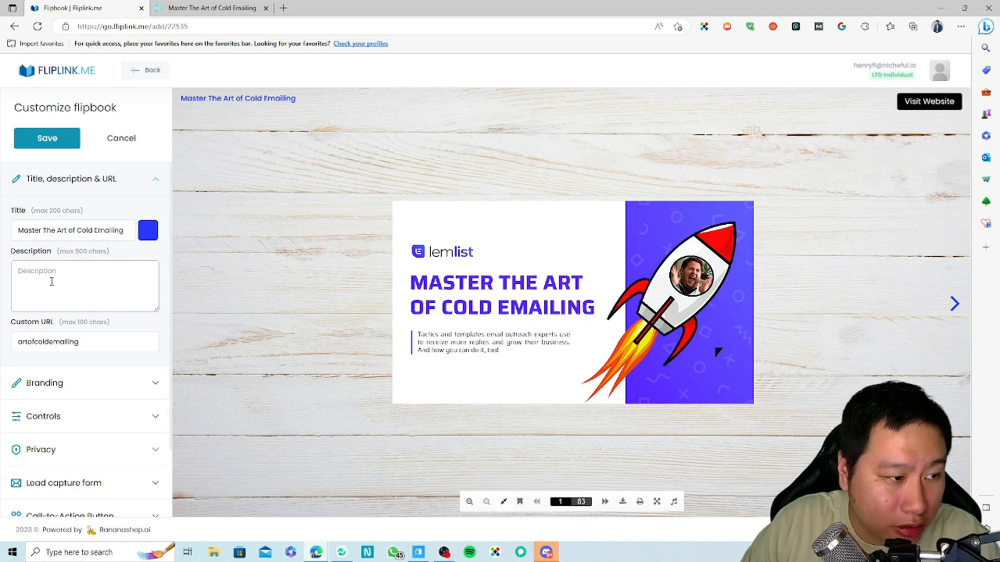
{"action": "type", "text": "Awesome ebook."}
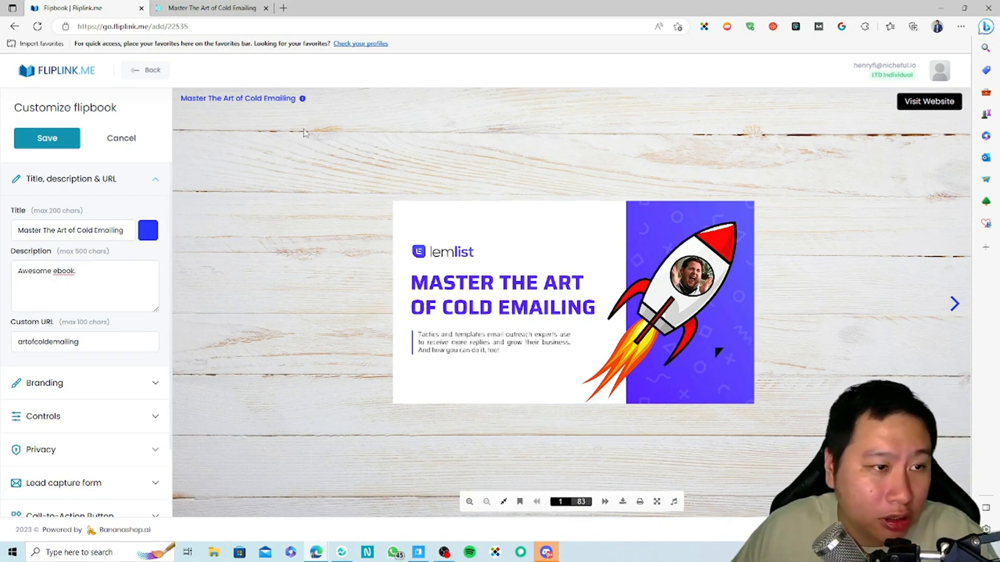
Step: Check the custom URL artofcoldemailing and glance at the published flipbook tab
{"action": "mouse_move", "coordinate": [302, 102]}
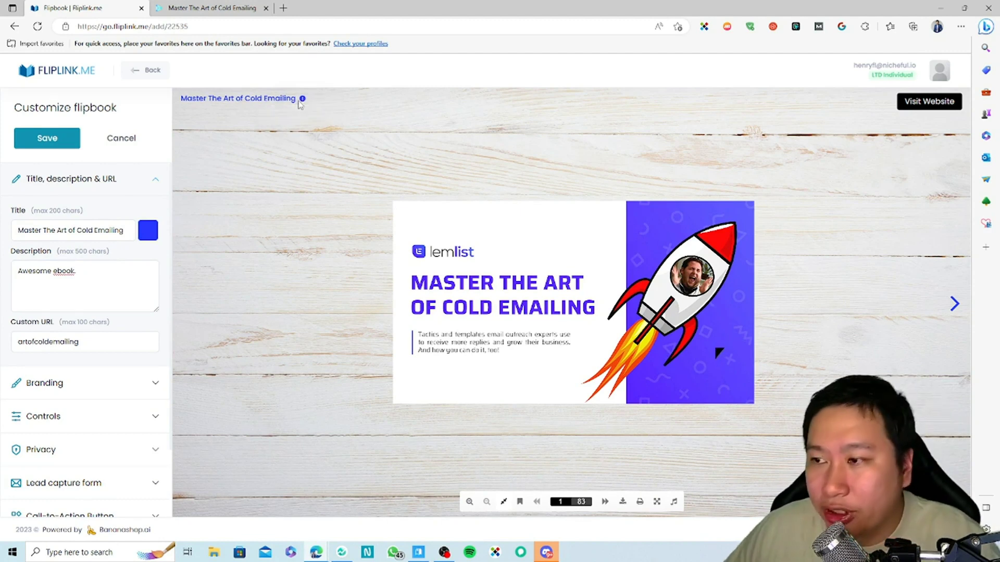
{"action": "left_click", "coordinate": [86, 338]}
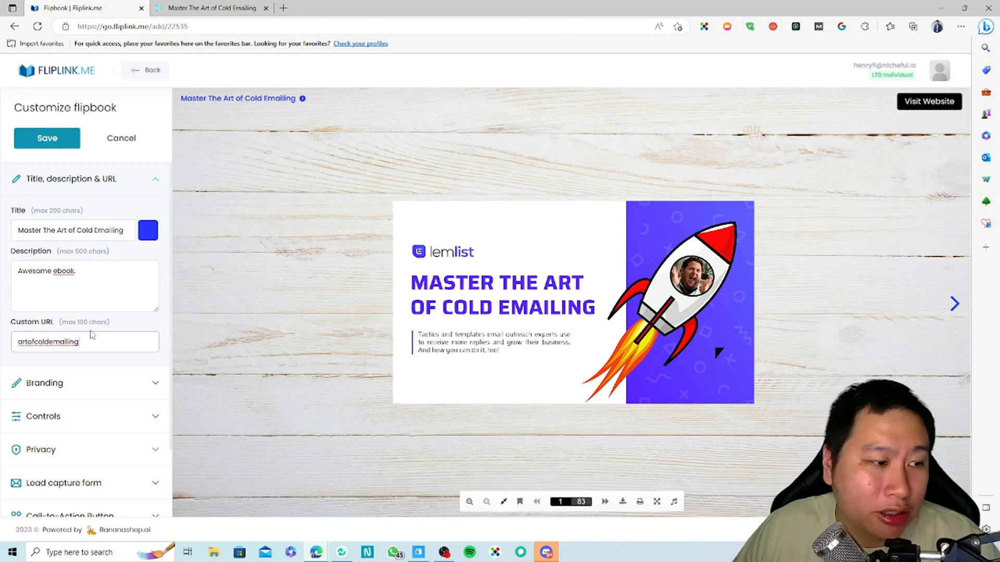
{"action": "left_click", "coordinate": [211, 7]}
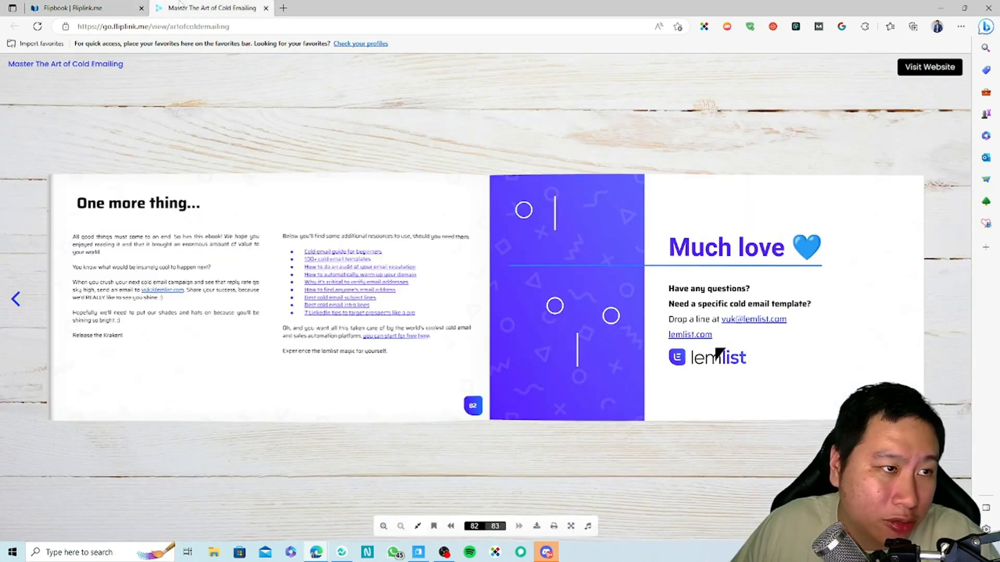
{"action": "left_click", "coordinate": [250, 27]}
{"action": "left_click", "coordinate": [133, 6]}
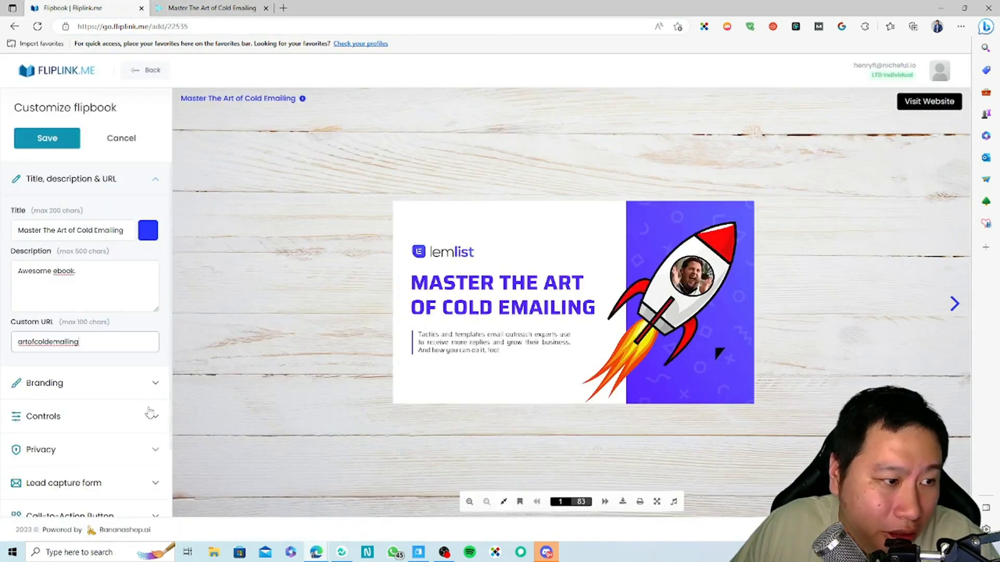
Step: Preview the Living Room 2 and Kitchen background images, then cancel, keeping Light Wood
{"action": "left_click", "coordinate": [68, 389]}
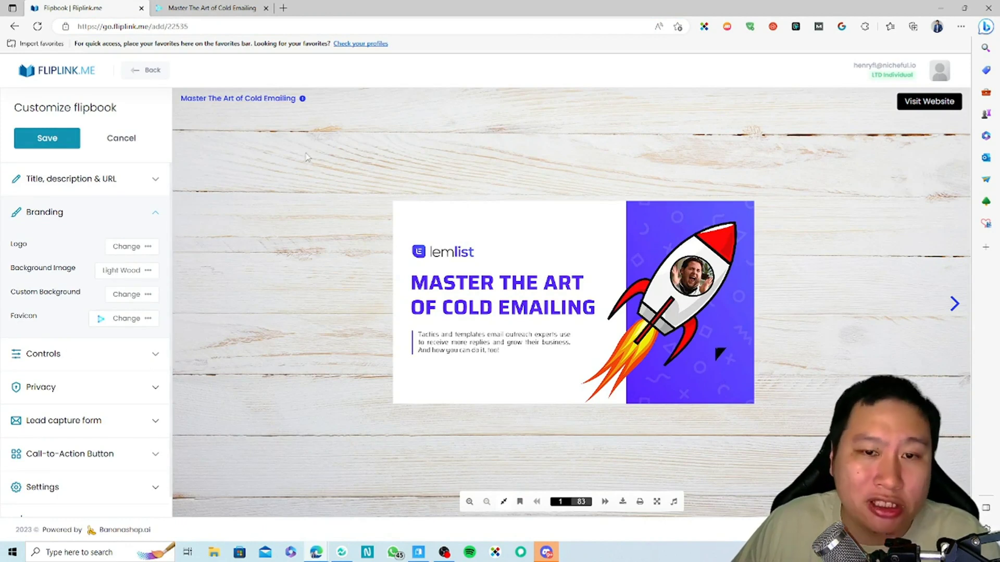
{"action": "left_click", "coordinate": [140, 270]}
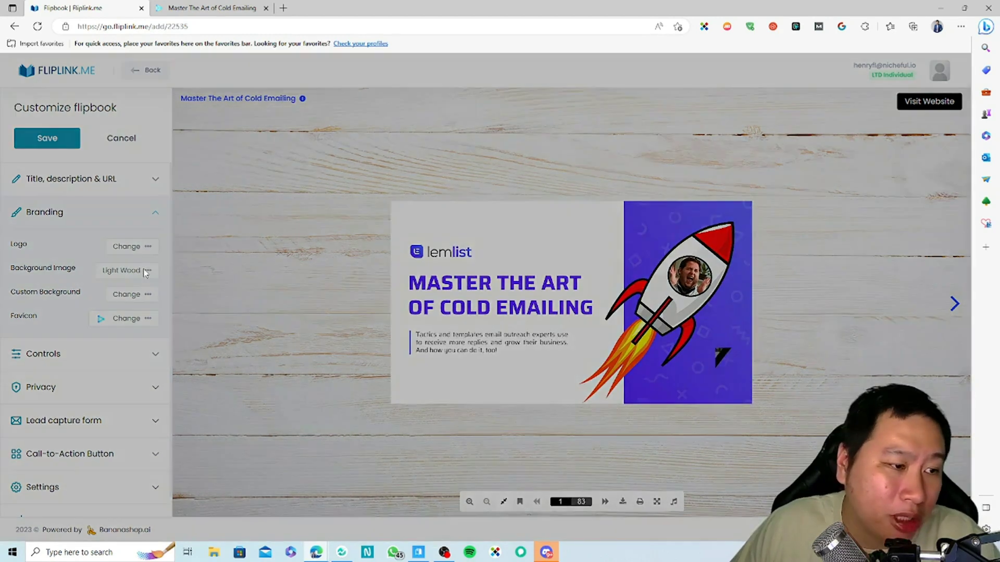
{"action": "left_click", "coordinate": [472, 259]}
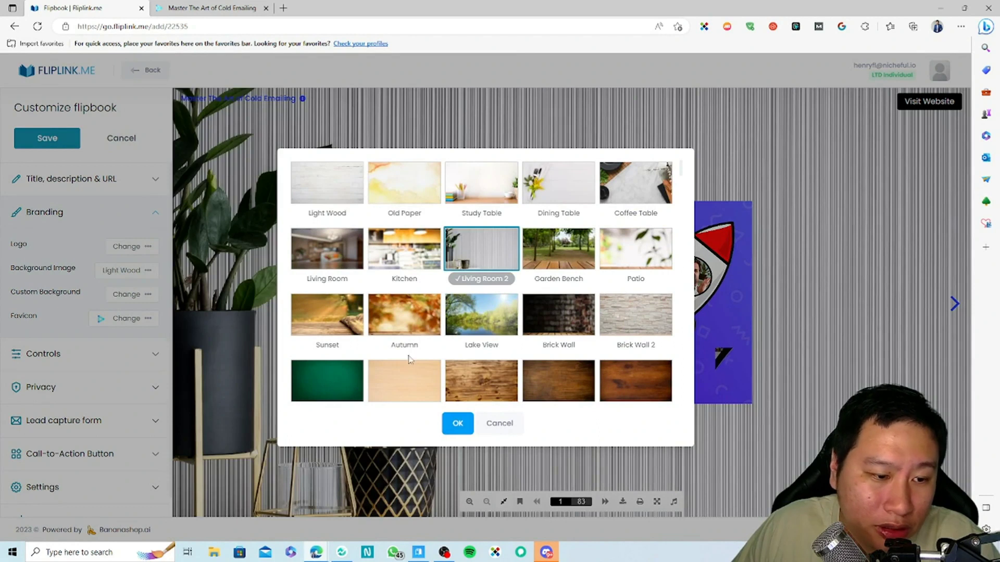
{"action": "left_click", "coordinate": [401, 258]}
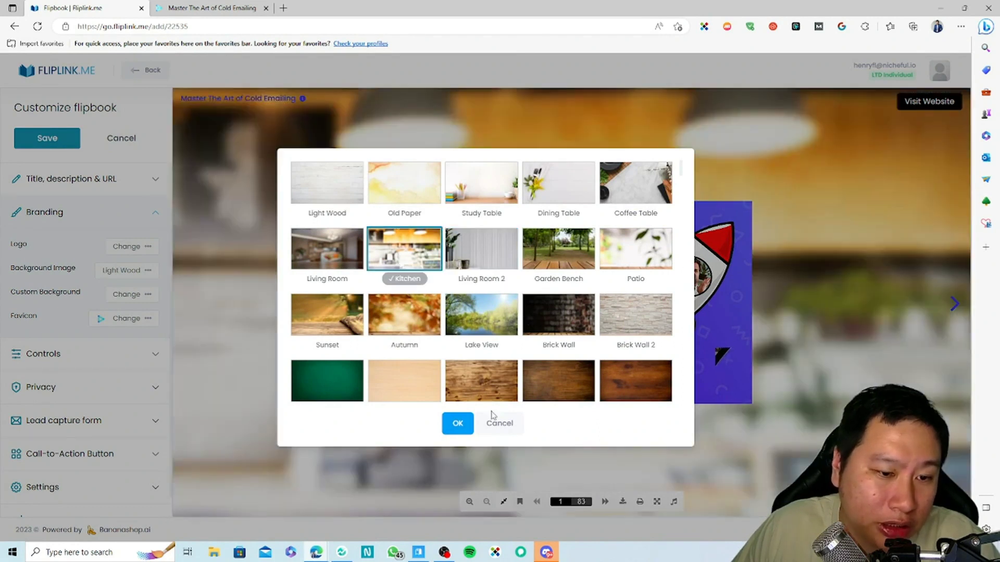
{"action": "left_click", "coordinate": [320, 196]}
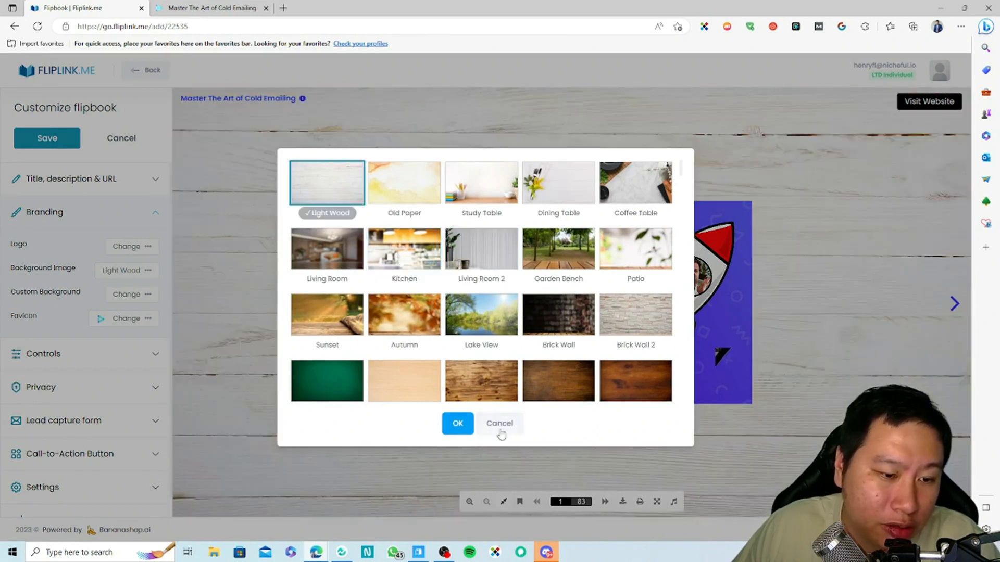
{"action": "left_click", "coordinate": [500, 424]}
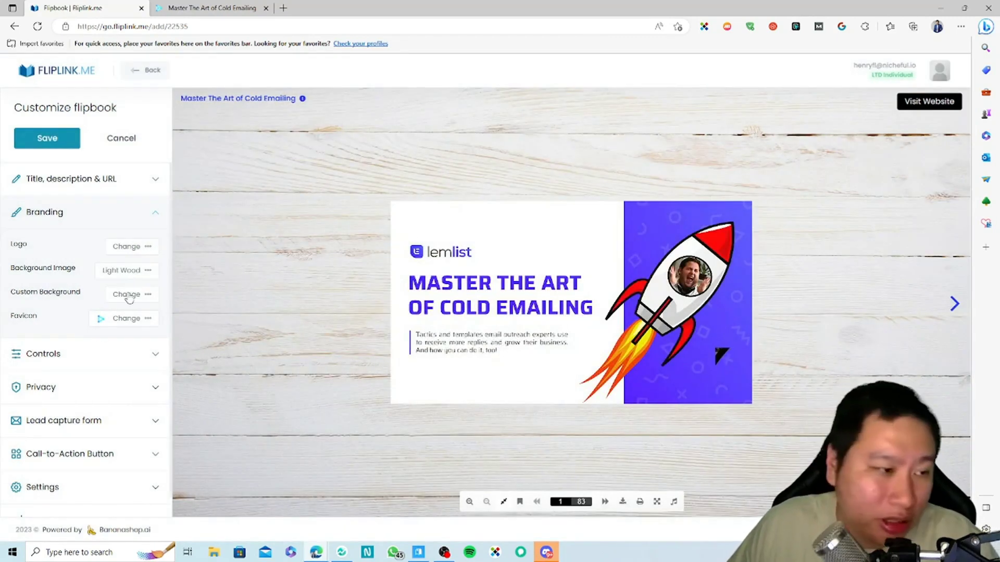
Step: Try a solid-colour custom background, discard it, and return to the published flipbook tab
{"action": "left_click", "coordinate": [124, 295]}
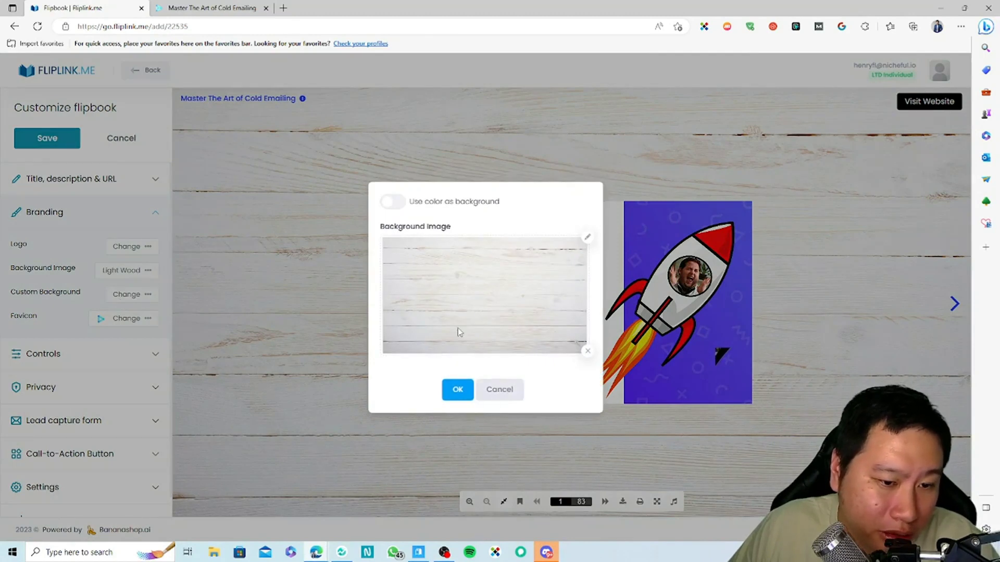
{"action": "left_click", "coordinate": [392, 203]}
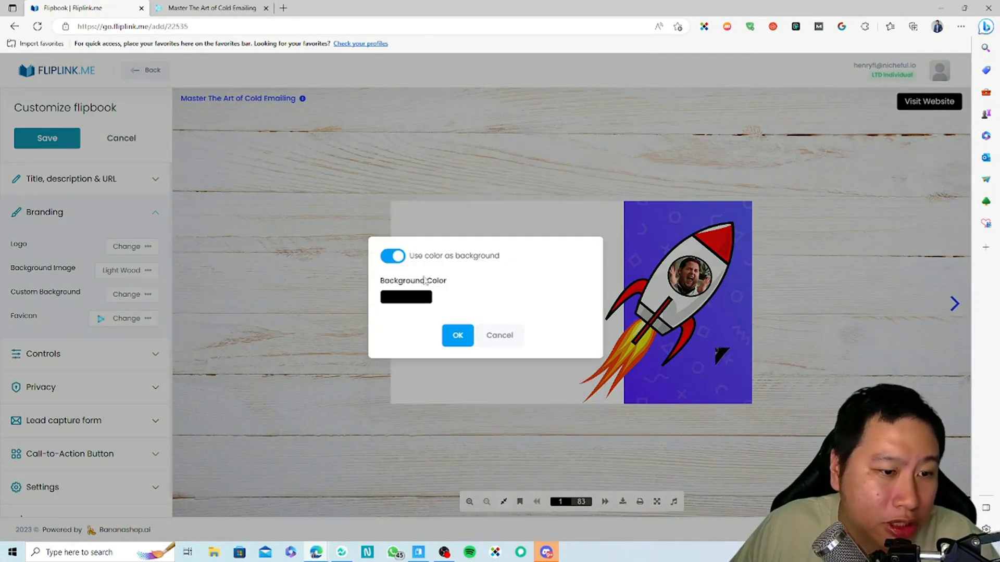
{"action": "left_click", "coordinate": [508, 336]}
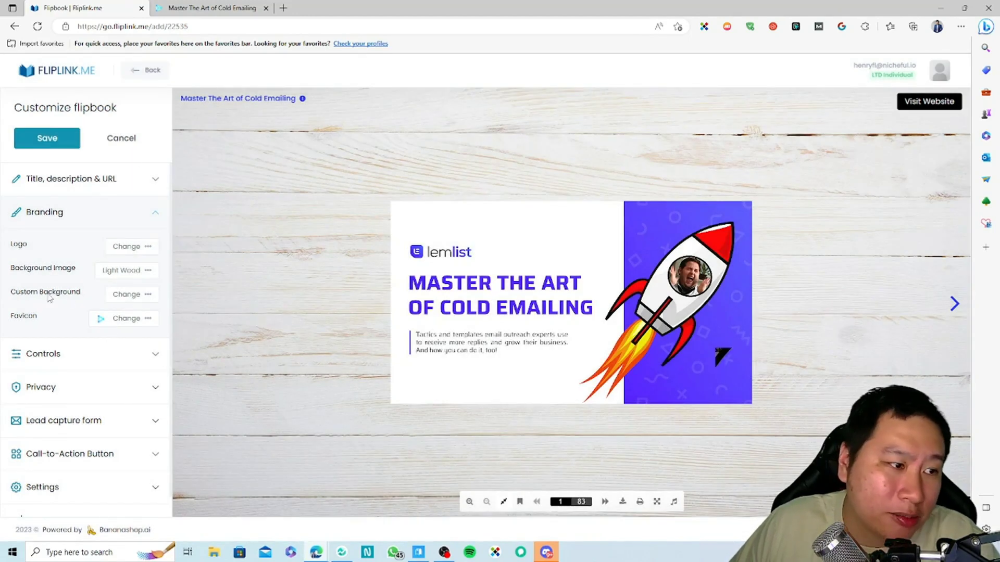
{"action": "key", "text": "ctrl+Tab"}
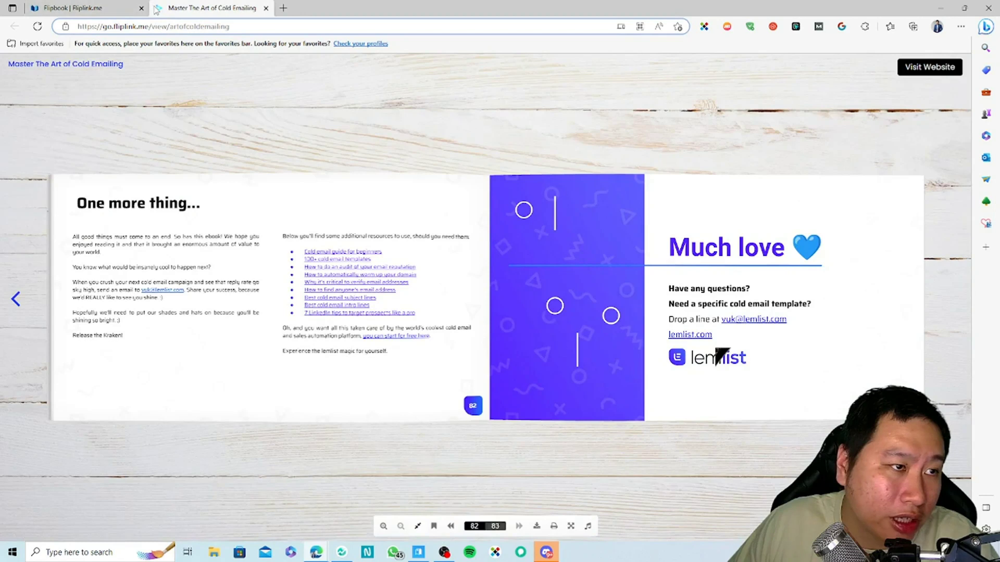
Step: In the editor's Controls settings, disable printing and downloading for readers
{"action": "left_click", "coordinate": [91, 6]}
{"action": "left_click", "coordinate": [110, 368]}
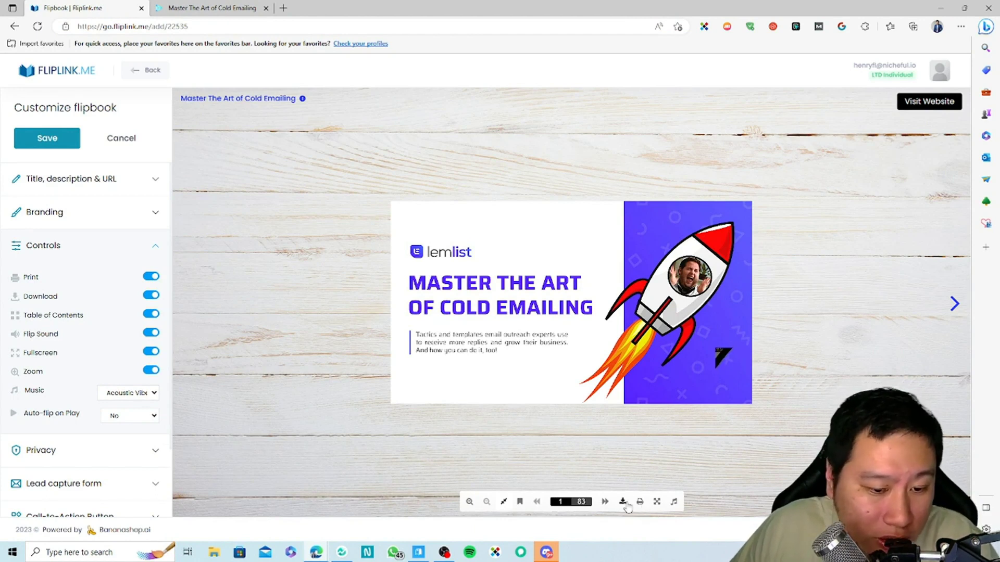
{"action": "left_click", "coordinate": [151, 296]}
{"action": "left_click", "coordinate": [151, 277]}
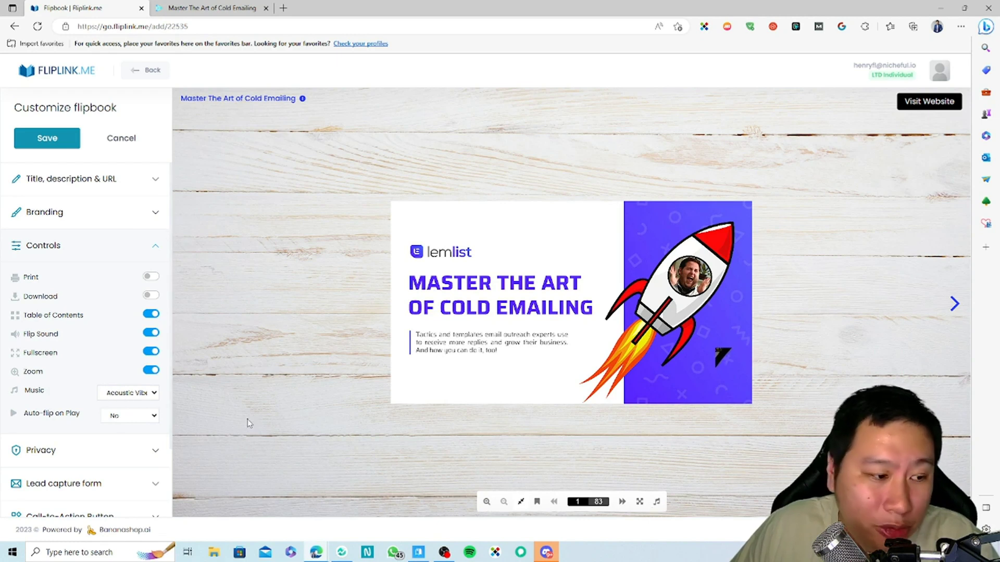
Step: Keep Acoustic Vibe as the background music and leave Auto-flip on Play at No
{"action": "left_click", "coordinate": [125, 398]}
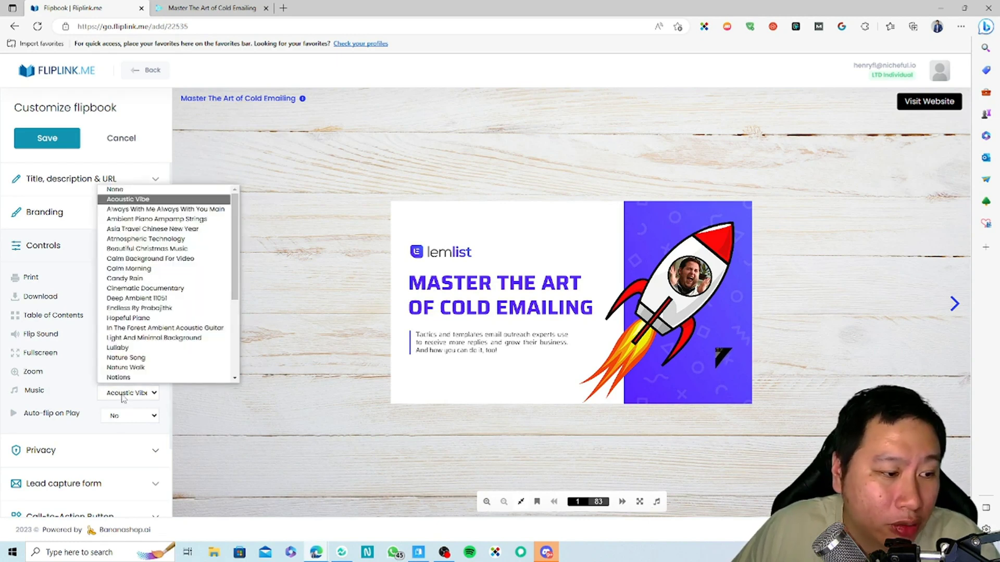
{"action": "left_click", "coordinate": [123, 398]}
{"action": "left_click", "coordinate": [117, 418]}
{"action": "left_click", "coordinate": [117, 420]}
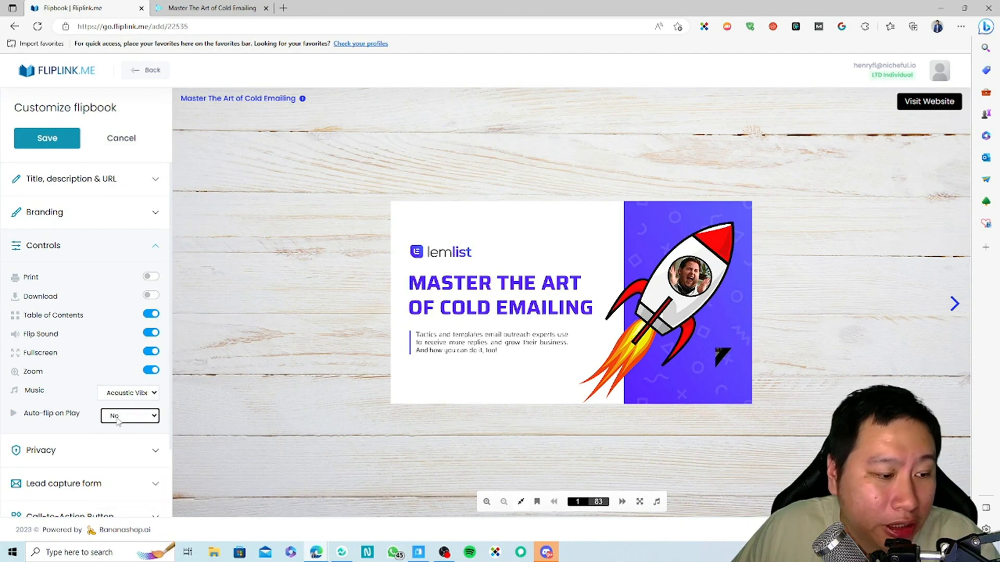
{"action": "left_click", "coordinate": [113, 420]}
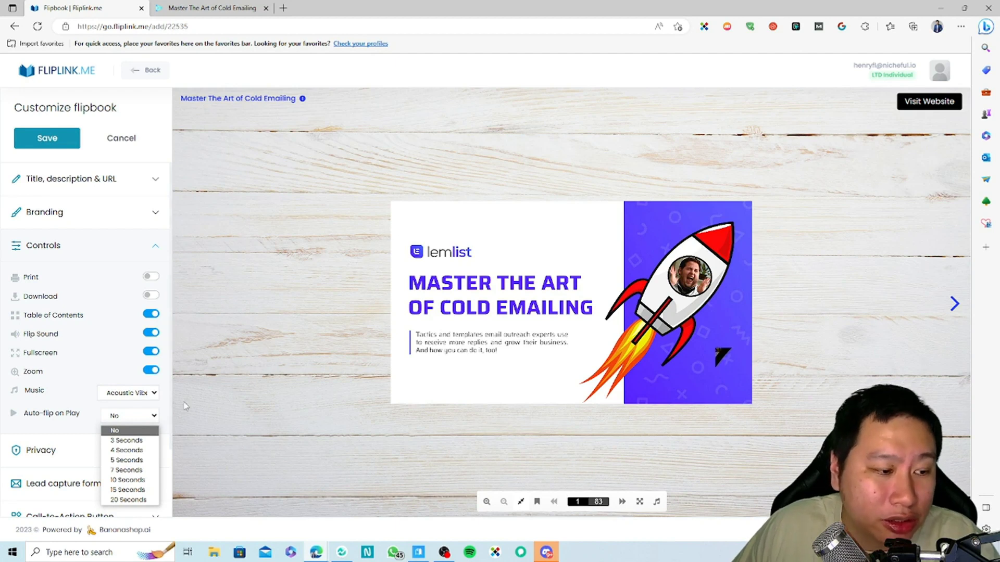
{"action": "left_click", "coordinate": [42, 430]}
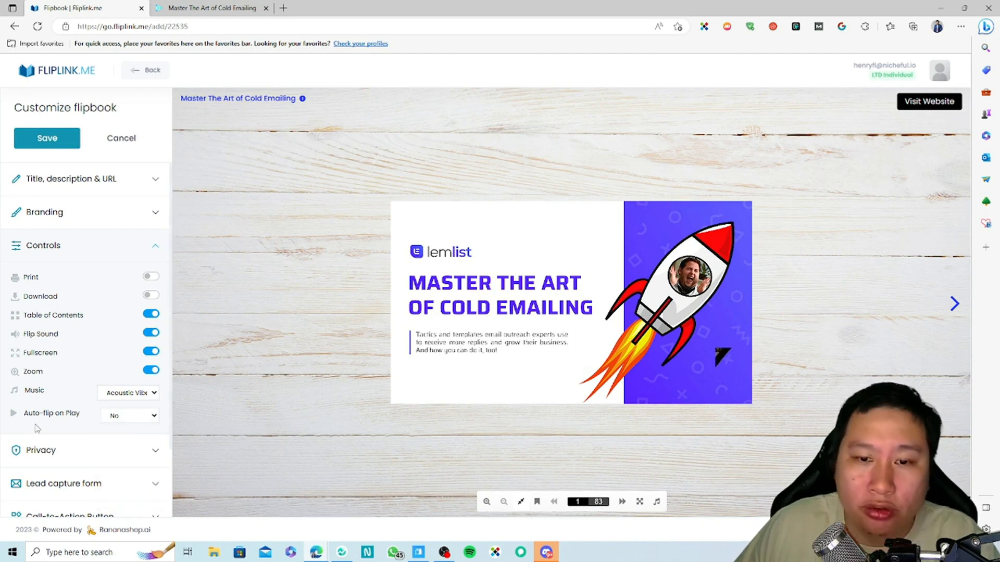
Step: Expand the Privacy settings and then the Lead capture form settings
{"action": "scroll", "coordinate": [36, 428], "scroll_direction": "down", "scroll_amount": 2}
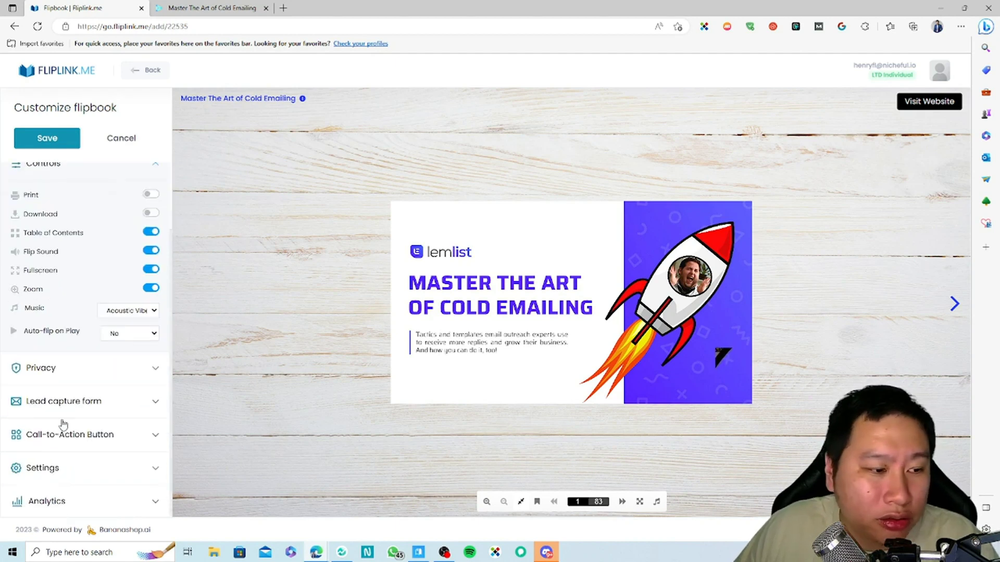
{"action": "left_click", "coordinate": [95, 377]}
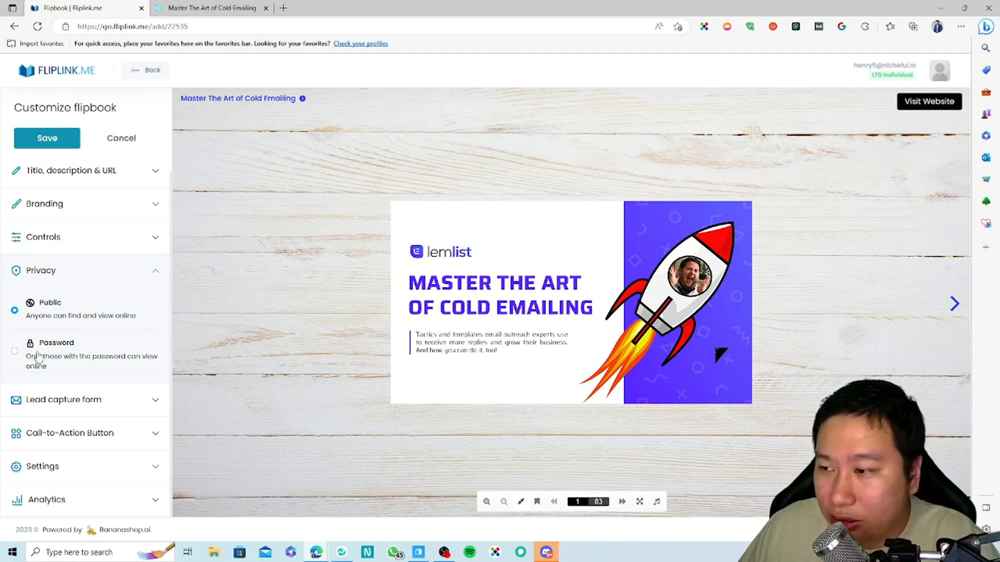
{"action": "left_click", "coordinate": [64, 408]}
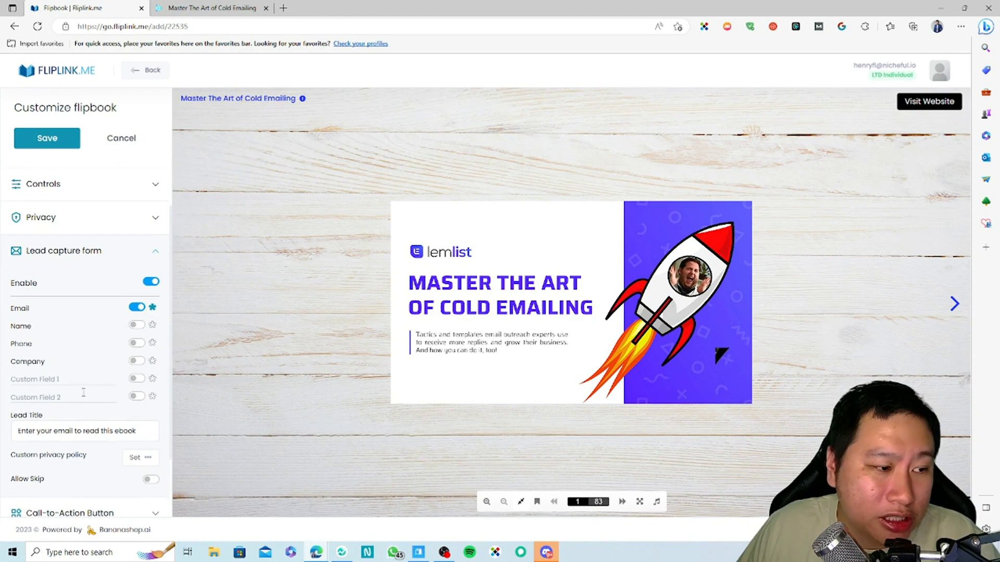
Step: Toggle the lead capture form off and back on, then switch to the published flipbook tab
{"action": "scroll", "coordinate": [68, 375], "scroll_direction": "down", "scroll_amount": 1}
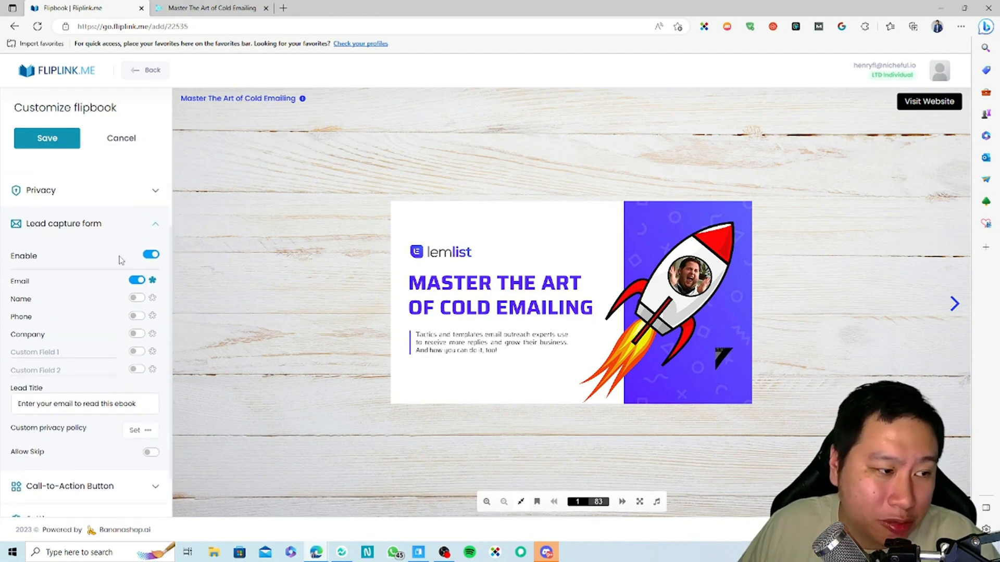
{"action": "left_click", "coordinate": [146, 259]}
{"action": "left_click", "coordinate": [151, 342]}
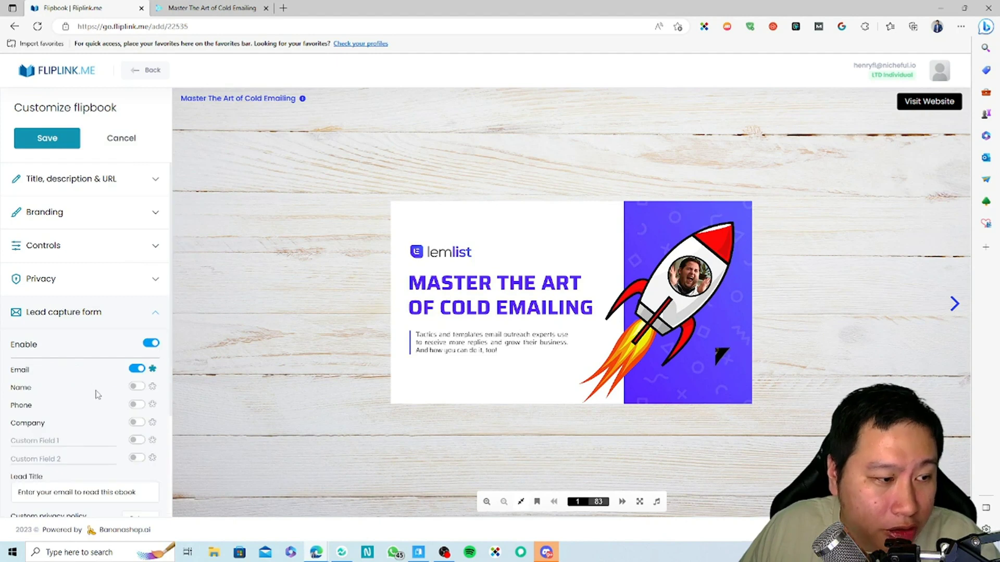
{"action": "scroll", "coordinate": [97, 395], "scroll_direction": "down", "scroll_amount": 1}
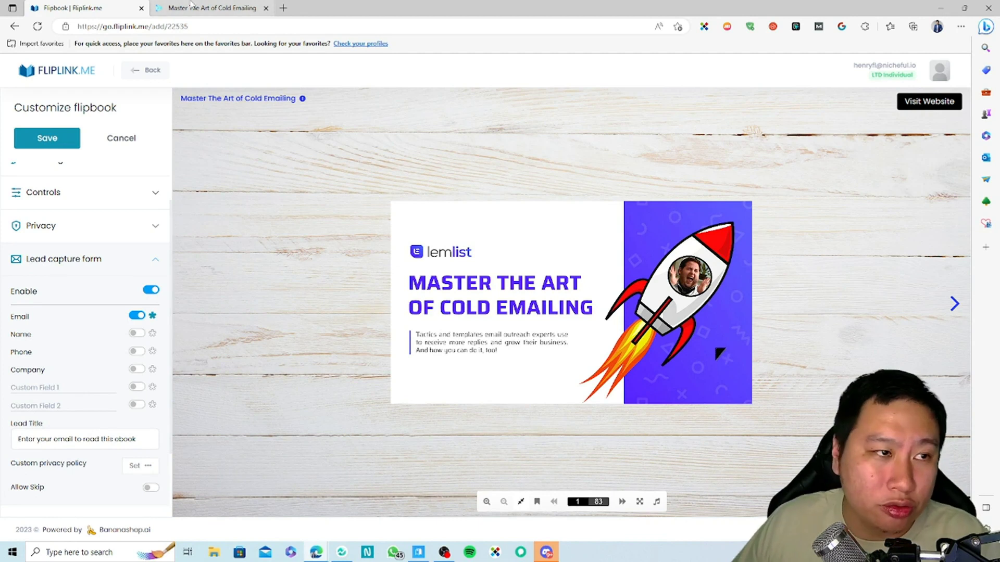
{"action": "left_click", "coordinate": [174, 8]}
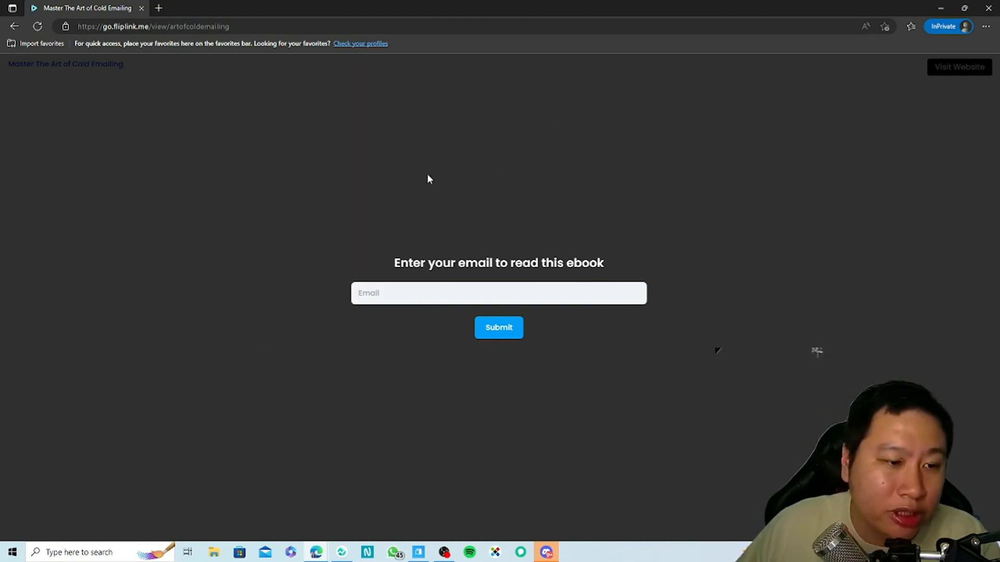
Step: Leave the private preview window and go back to the Flipbook | Fliplink.me editor tab
{"action": "key", "text": "alt+Tab"}
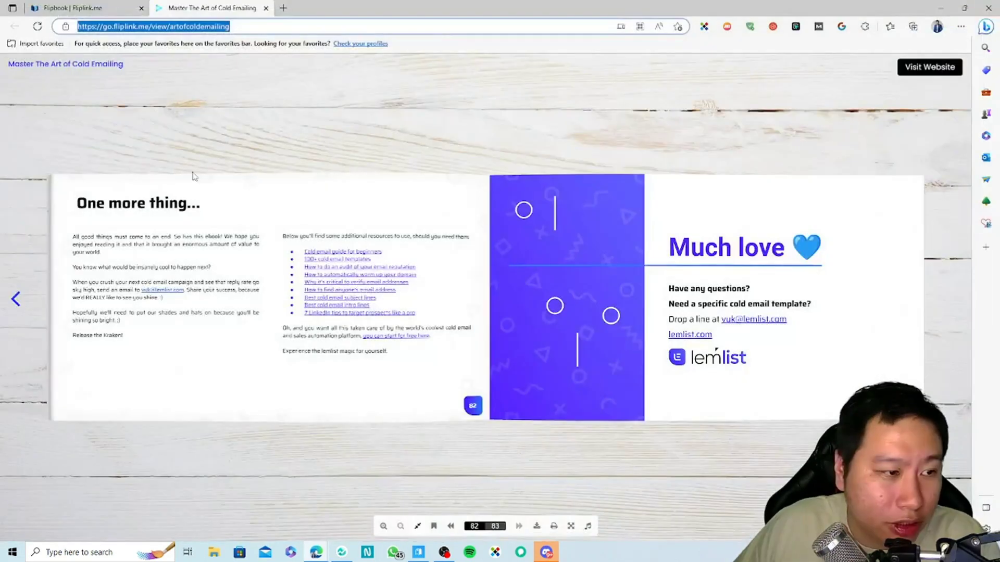
{"action": "key", "text": "ctrl+shift+Tab"}
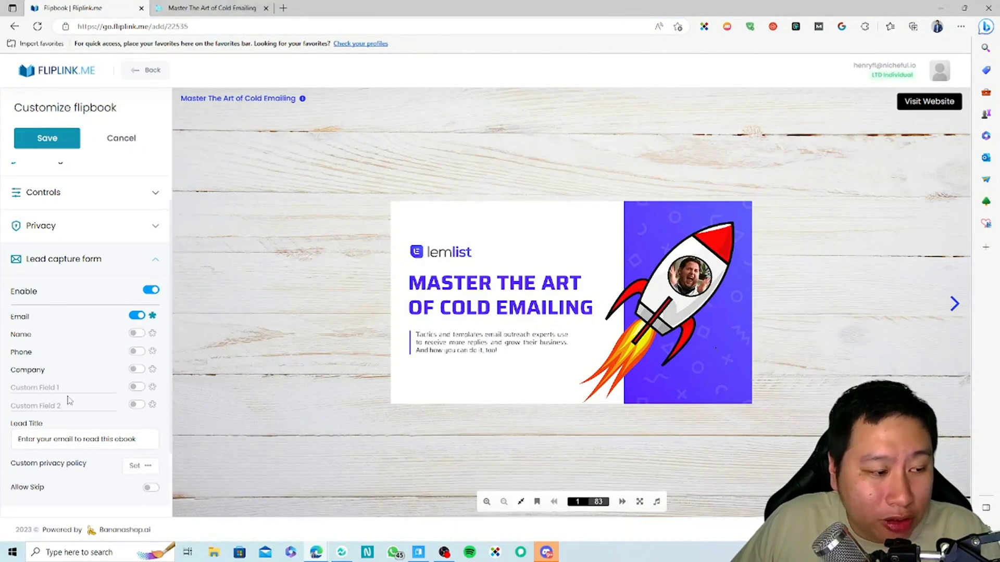
{"action": "scroll", "coordinate": [50, 385], "scroll_direction": "down", "scroll_amount": 2}
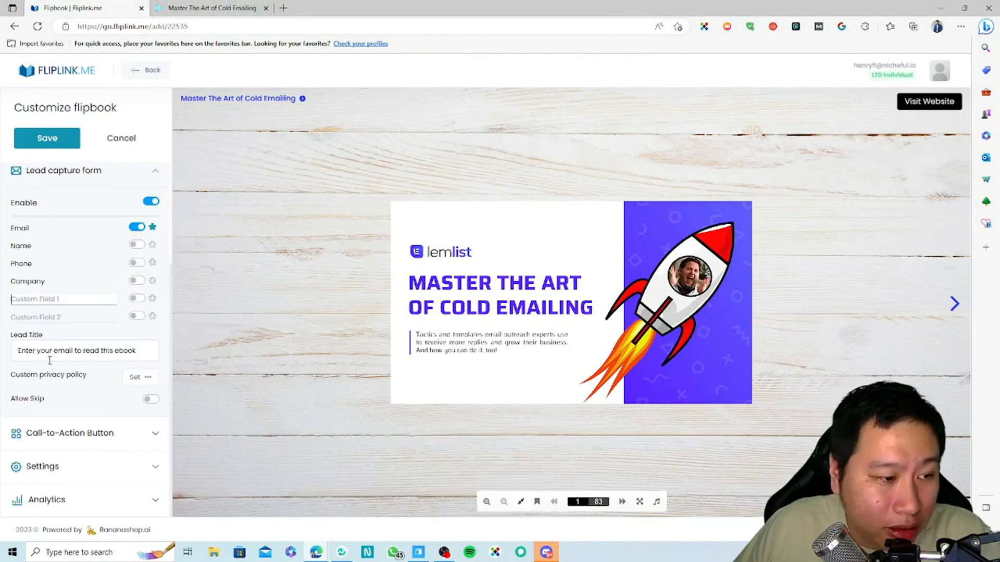
{"action": "left_click", "coordinate": [134, 378]}
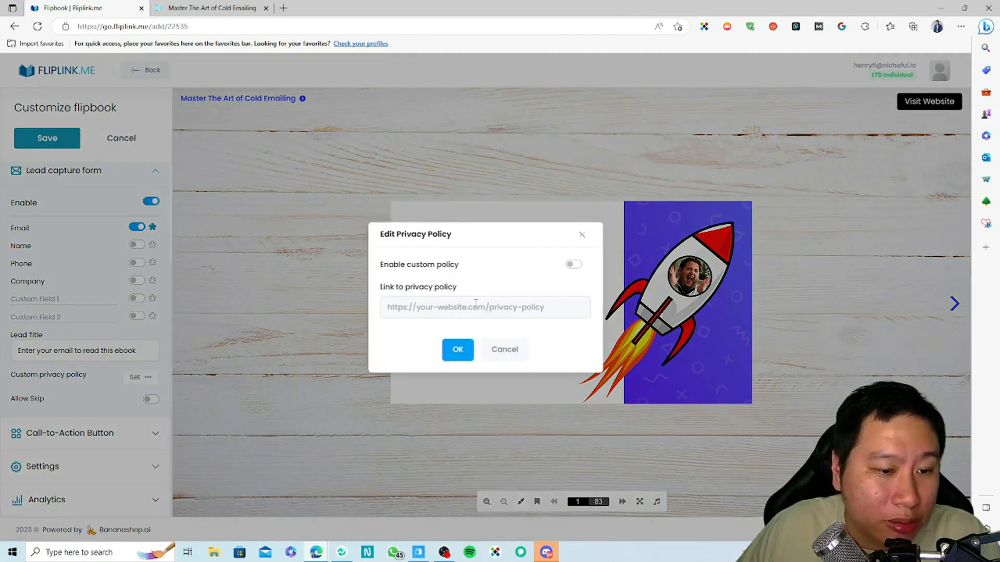
{"action": "left_click", "coordinate": [514, 344]}
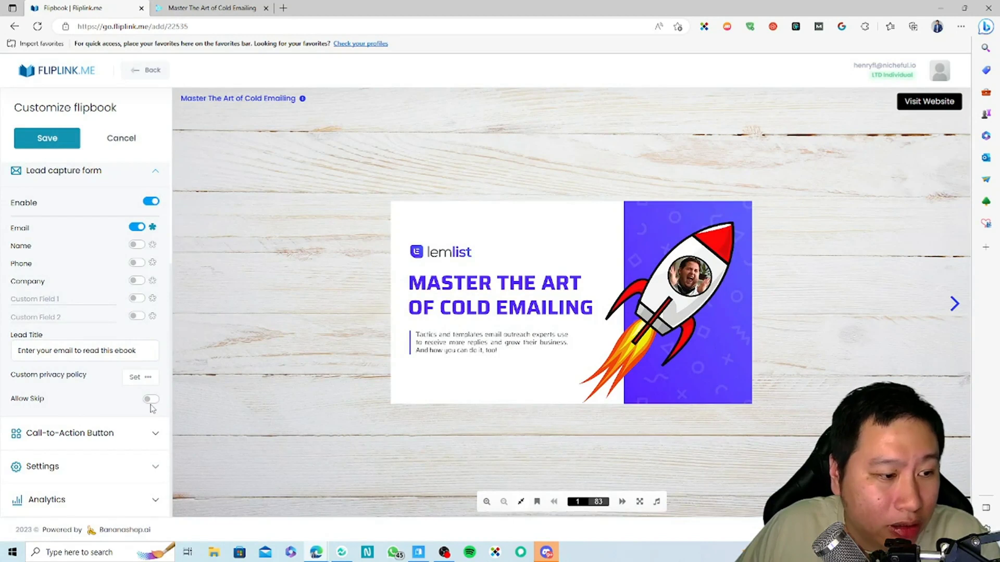
{"action": "left_click", "coordinate": [149, 402]}
{"action": "left_click", "coordinate": [149, 402]}
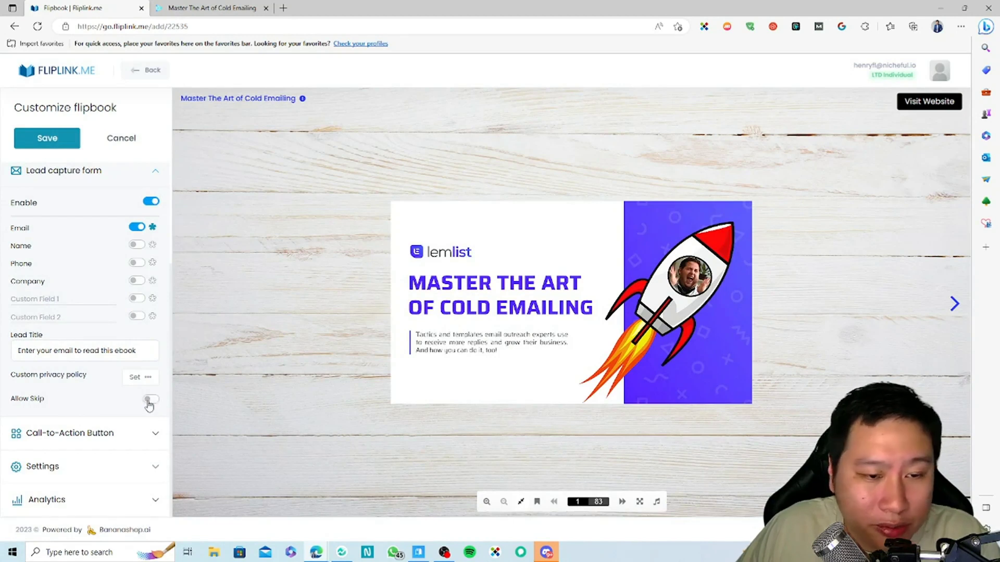
Step: Expand Call-to-Action Button settings, turn Button 2 on then off, keeping only Visit Website
{"action": "left_click", "coordinate": [59, 431]}
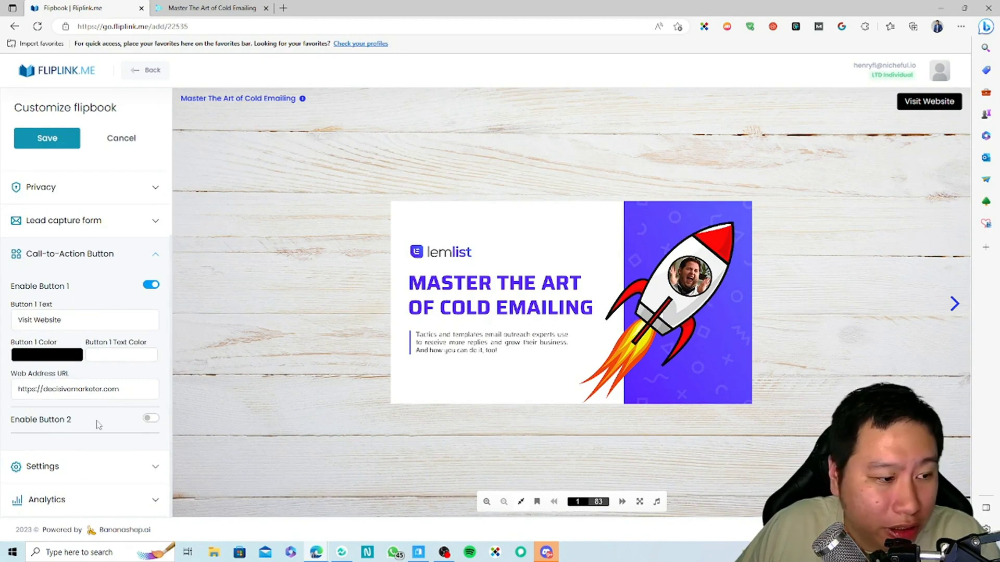
{"action": "left_click", "coordinate": [151, 419]}
{"action": "scroll", "coordinate": [152, 423], "scroll_direction": "down", "scroll_amount": 2}
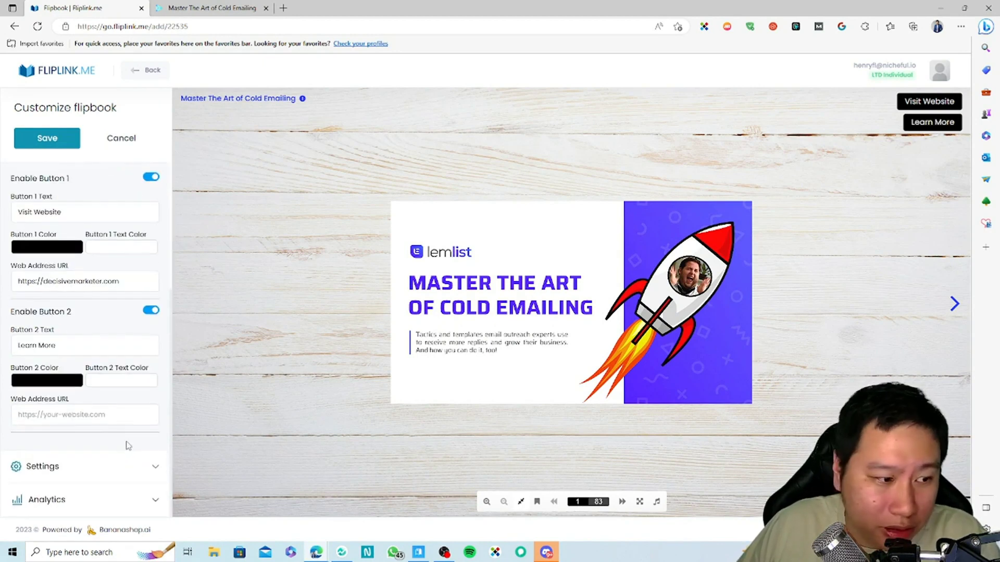
{"action": "left_click", "coordinate": [151, 311]}
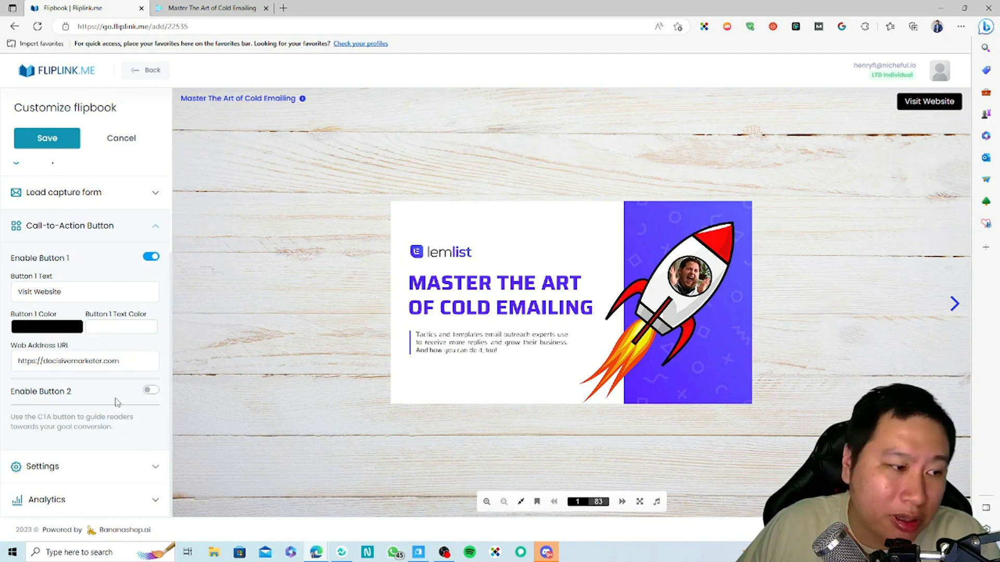
Step: Set Book Layout to 1 Page, check it in the preview, and save the flipbook
{"action": "left_click", "coordinate": [67, 474]}
{"action": "left_click", "coordinate": [124, 336]}
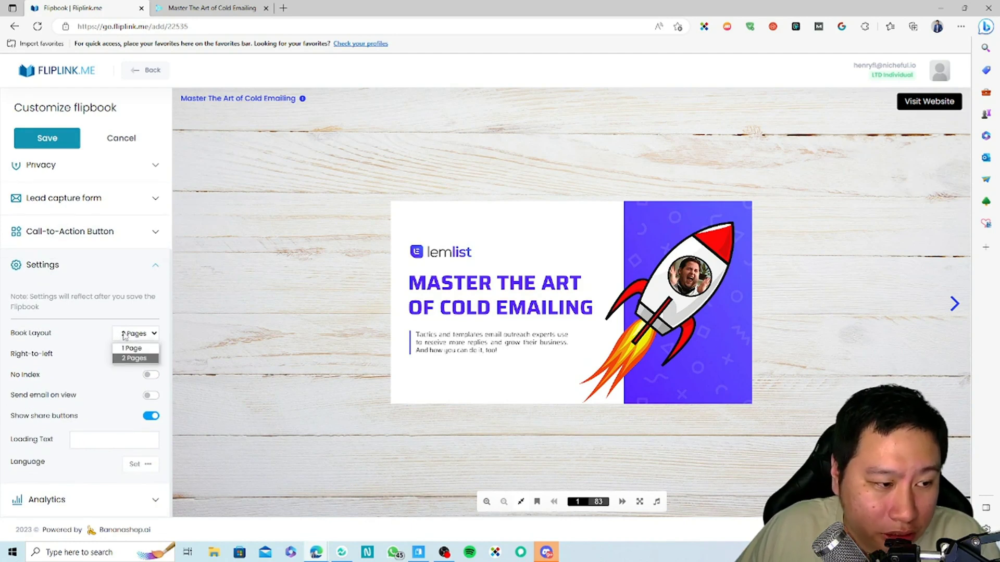
{"action": "left_click", "coordinate": [131, 347]}
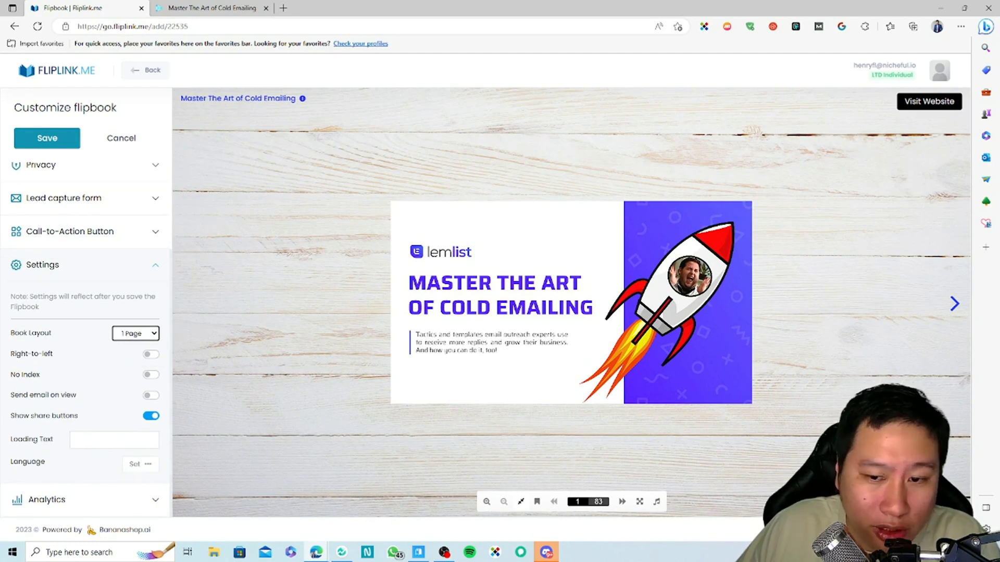
{"action": "left_click", "coordinate": [954, 304]}
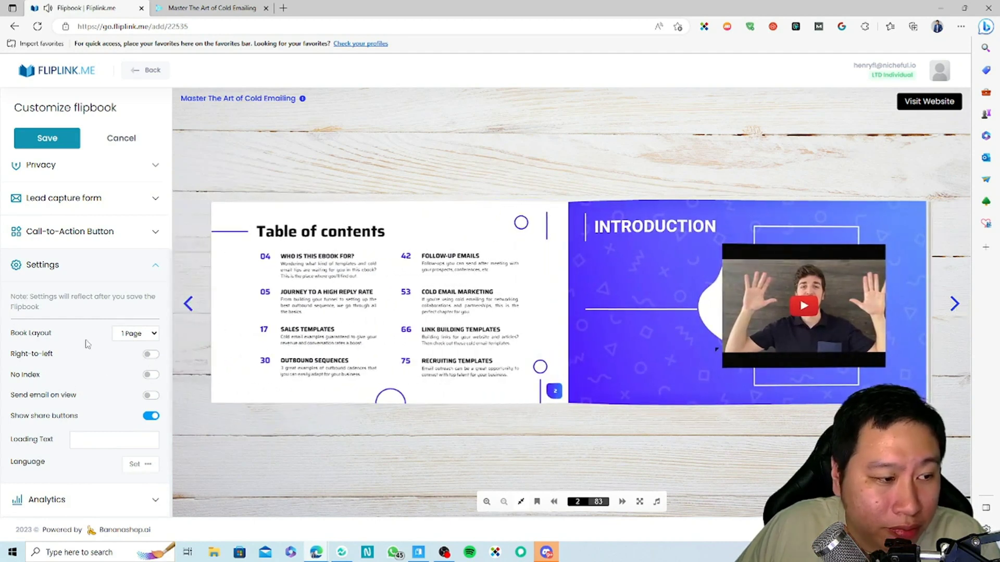
{"action": "left_click", "coordinate": [138, 336]}
{"action": "left_click", "coordinate": [133, 345]}
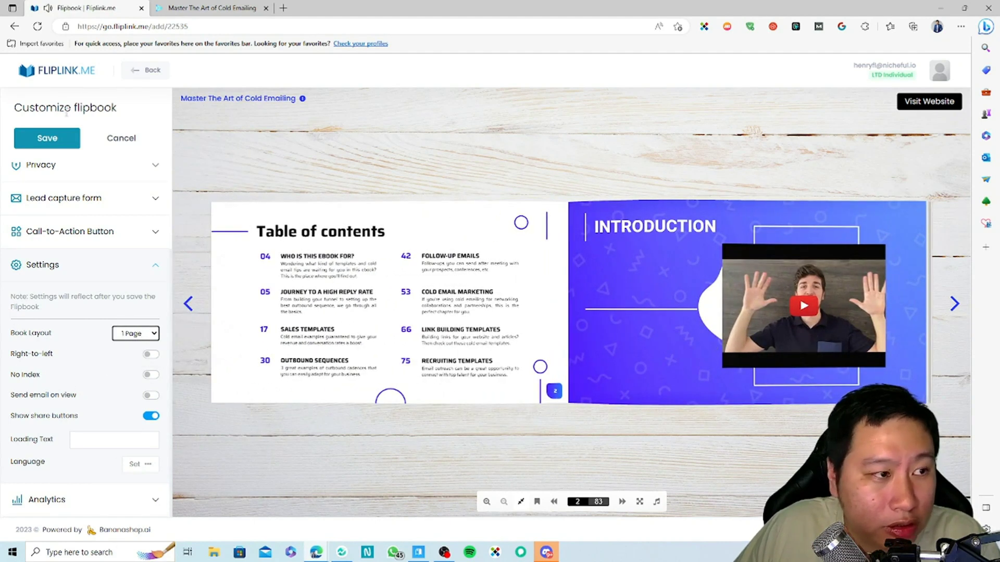
{"action": "left_click", "coordinate": [47, 138]}
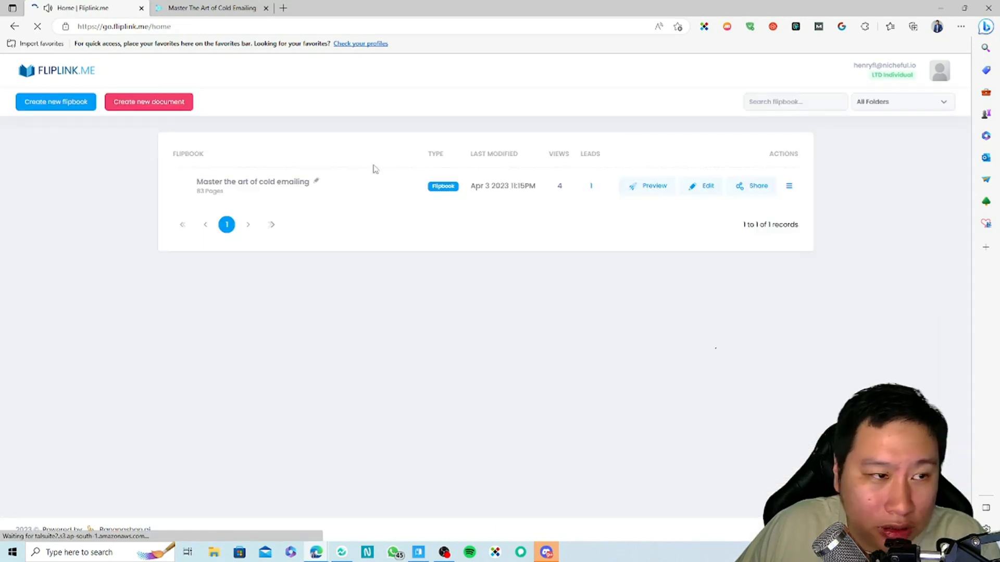
Step: Preview the saved flipbook in a new tab, paging forward to the email outreach funnel page
{"action": "left_click", "coordinate": [649, 187]}
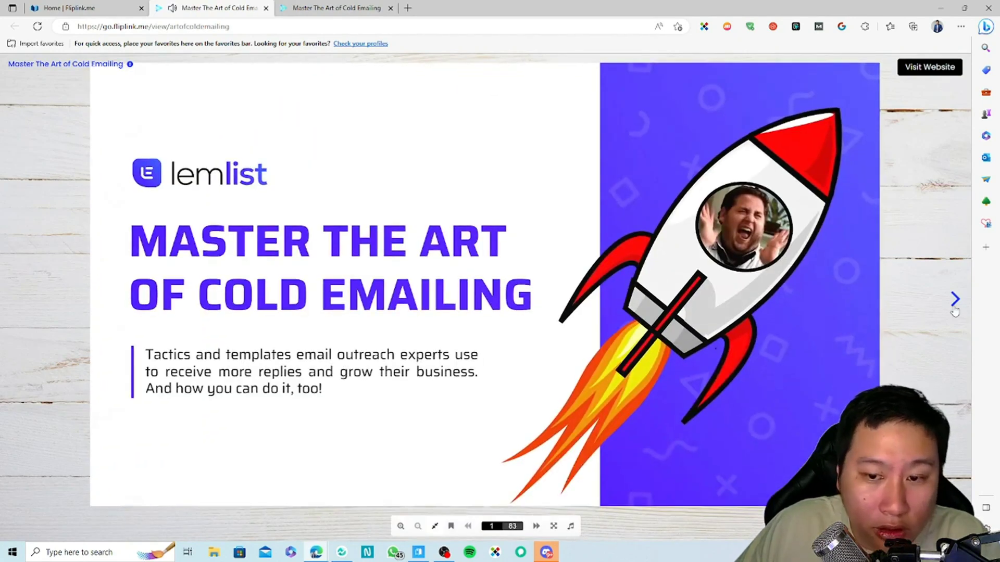
{"action": "left_click", "coordinate": [955, 309]}
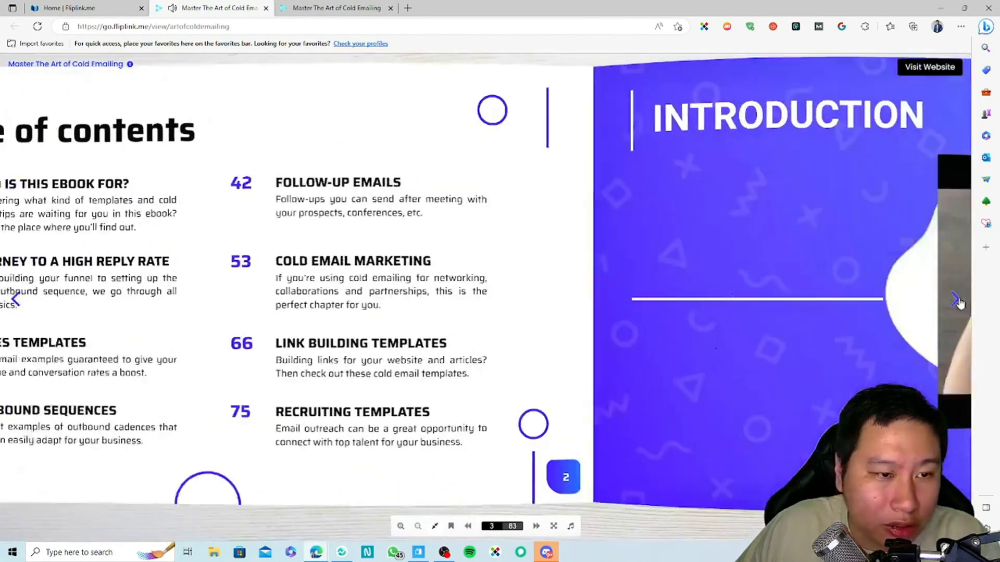
{"action": "left_click", "coordinate": [955, 299]}
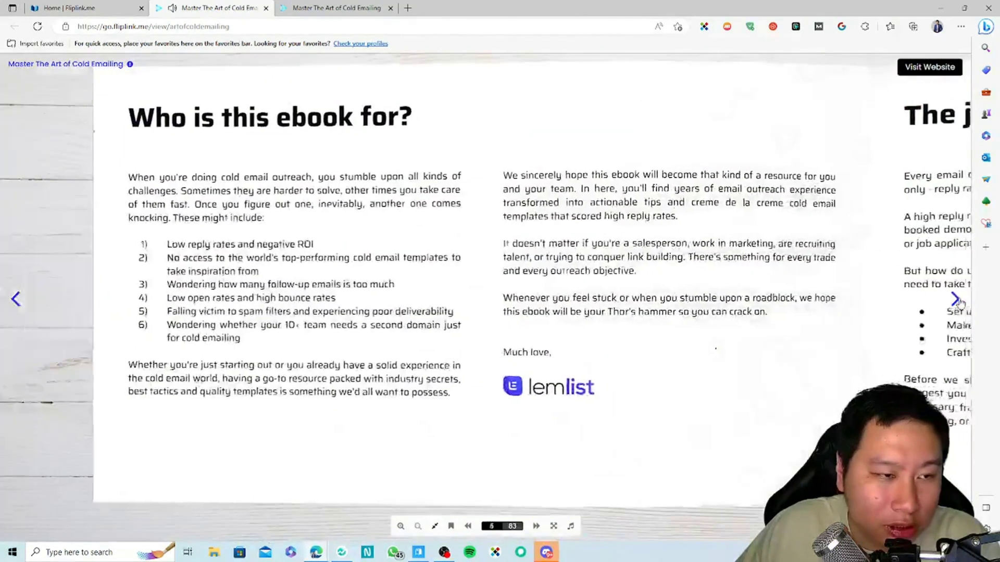
{"action": "left_click", "coordinate": [956, 300]}
{"action": "left_click", "coordinate": [955, 300]}
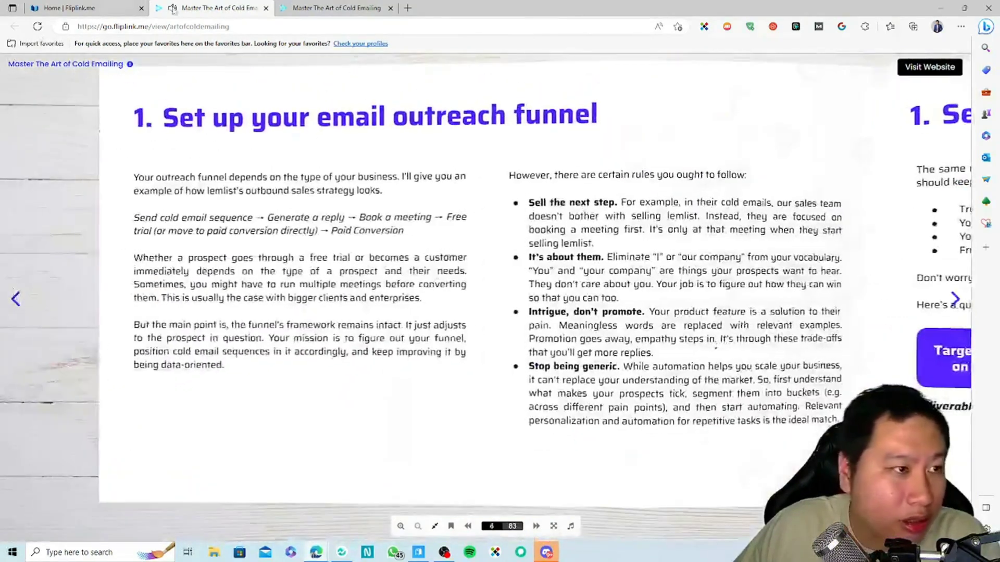
{"action": "key", "text": "ctrl+shift+Tab"}
Step: Reopen the flipbook in the Customize editor and expand its general Settings
{"action": "left_click", "coordinate": [706, 186]}
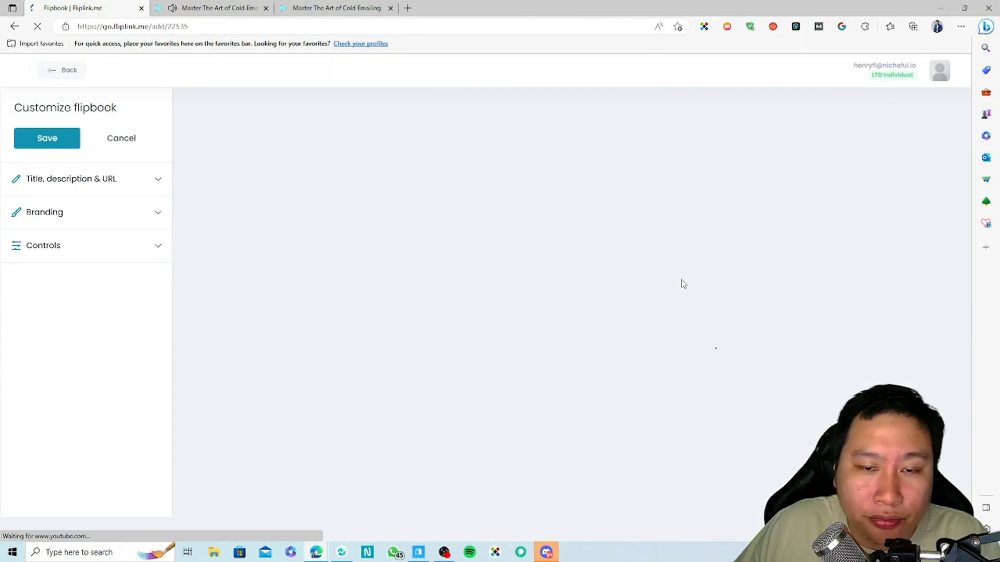
{"action": "left_click", "coordinate": [71, 392]}
{"action": "scroll", "coordinate": [71, 390], "scroll_direction": "down", "scroll_amount": 2}
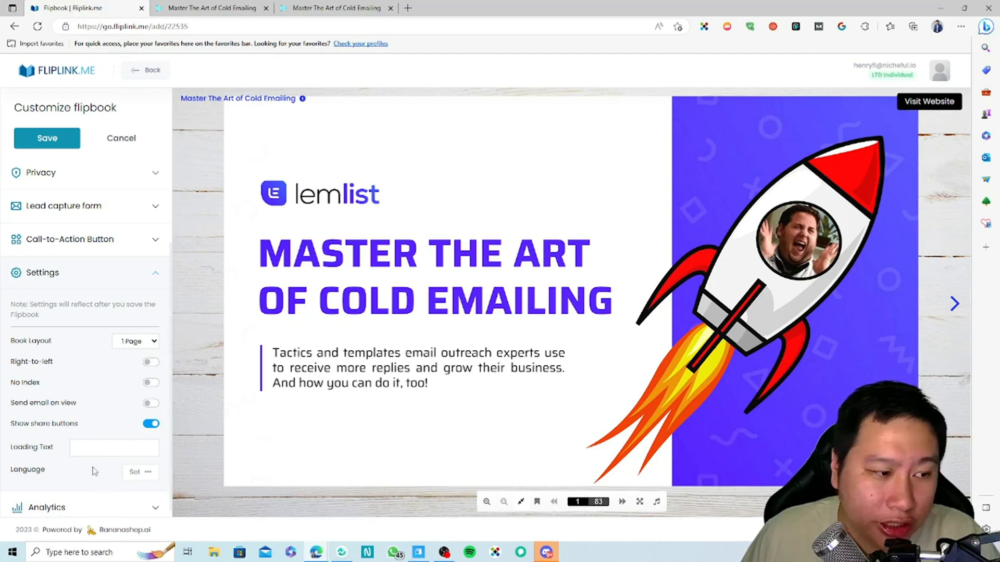
Step: Inspect the Loading Text field and Language Set texts, closing without changes
{"action": "left_click", "coordinate": [93, 447]}
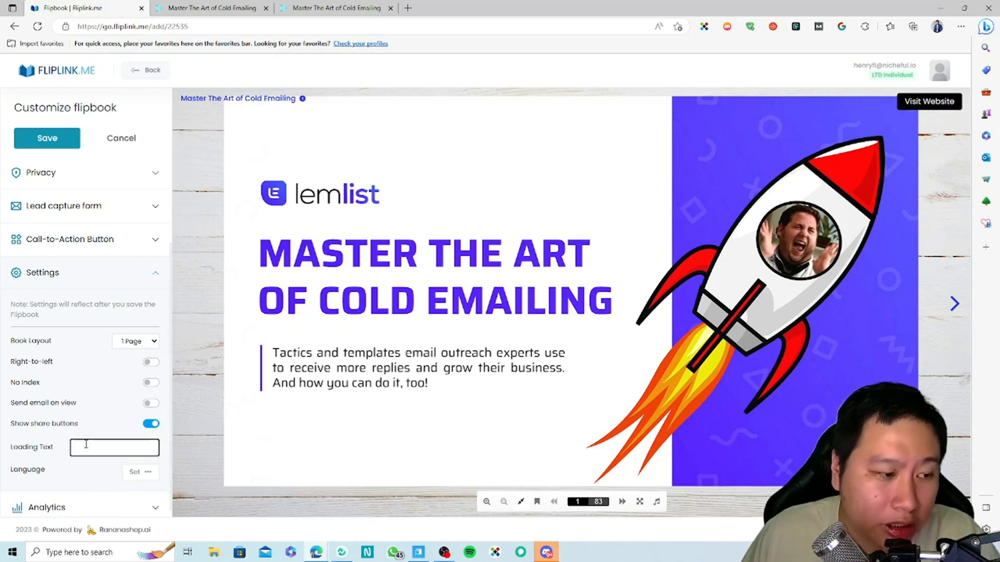
{"action": "left_click", "coordinate": [133, 473]}
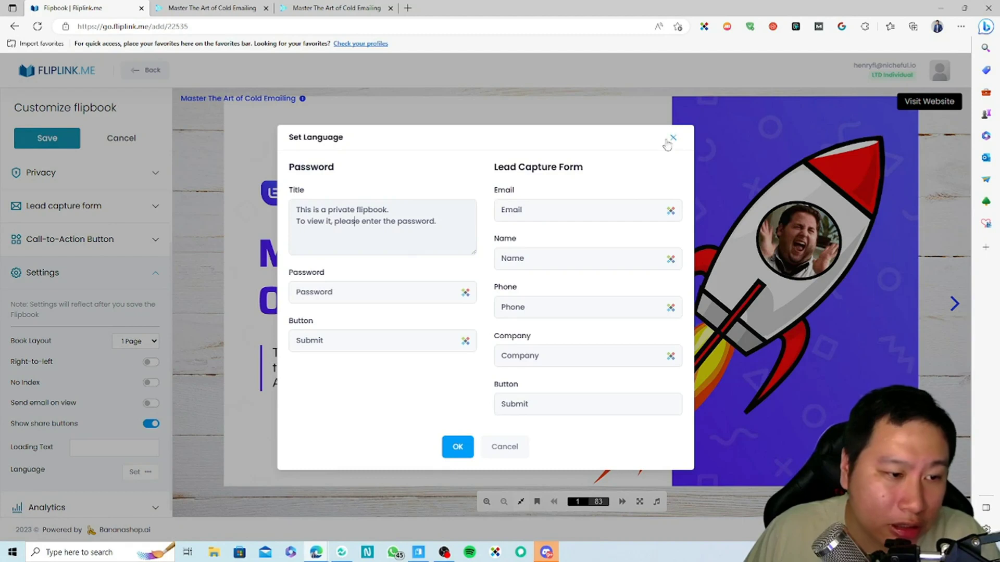
{"action": "left_click", "coordinate": [526, 217]}
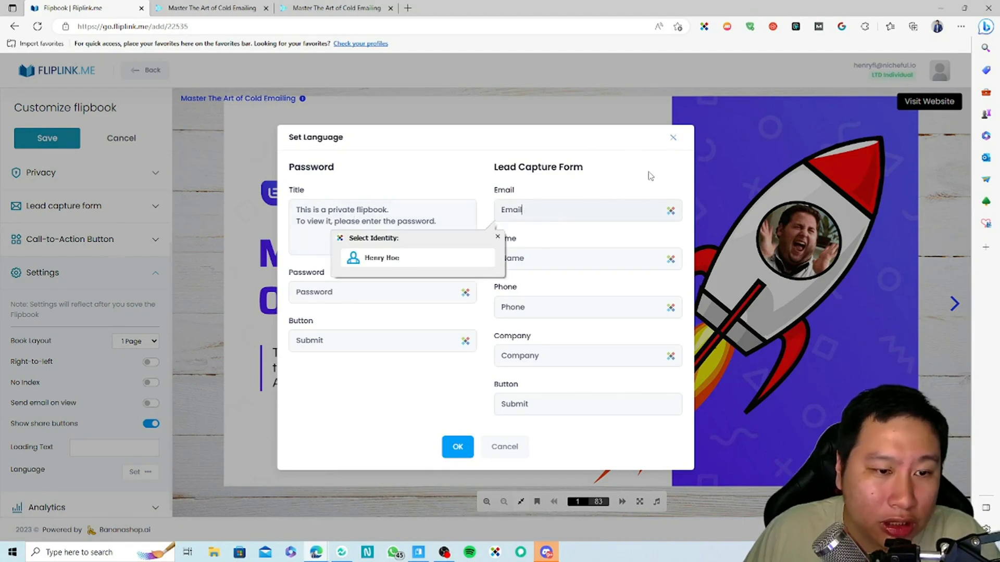
{"action": "left_click", "coordinate": [674, 140]}
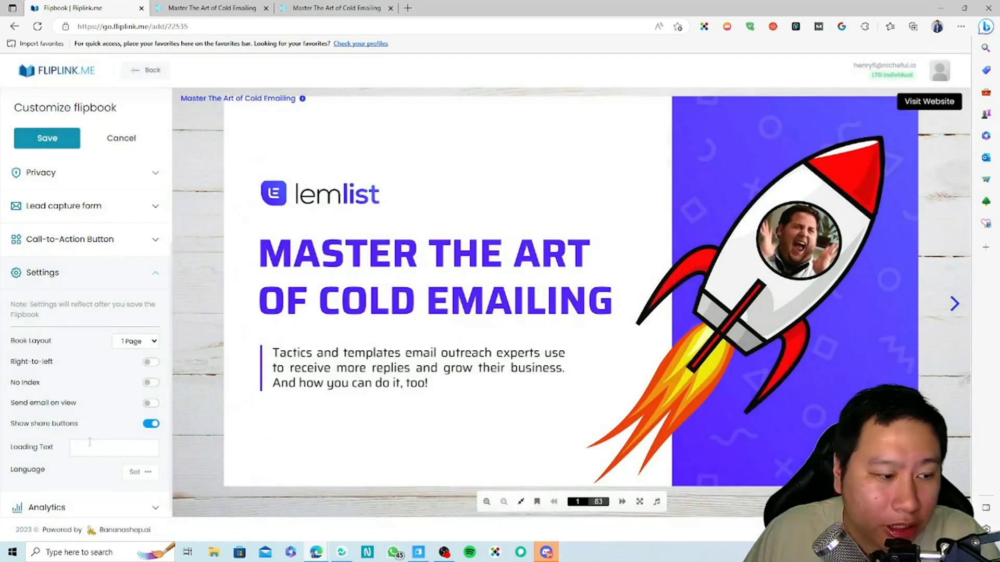
Step: Expand Analytics, check the blank Facebook Pixel ID and Pabbly Webhook URL fields, then click Back
{"action": "left_click", "coordinate": [77, 501]}
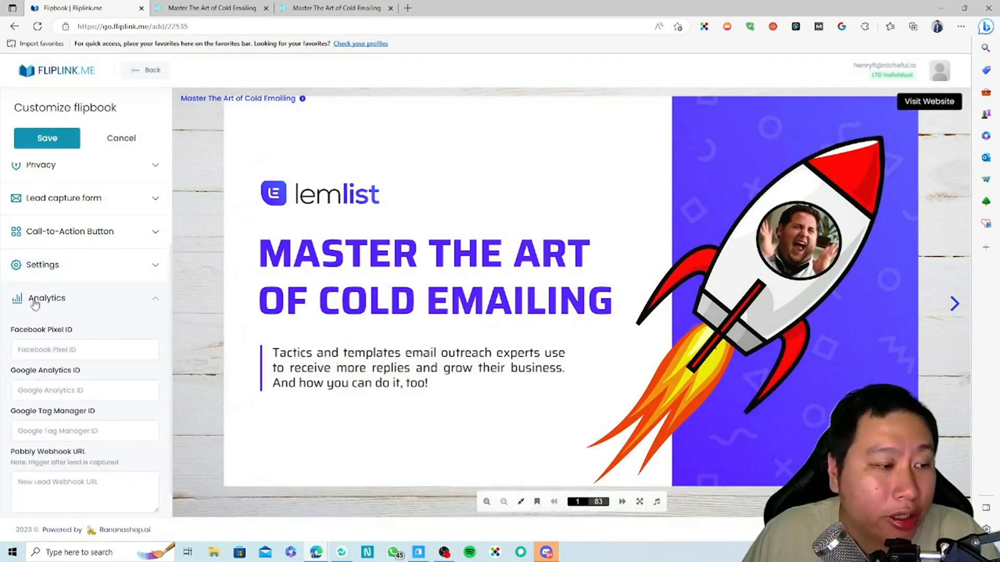
{"action": "left_click", "coordinate": [81, 336]}
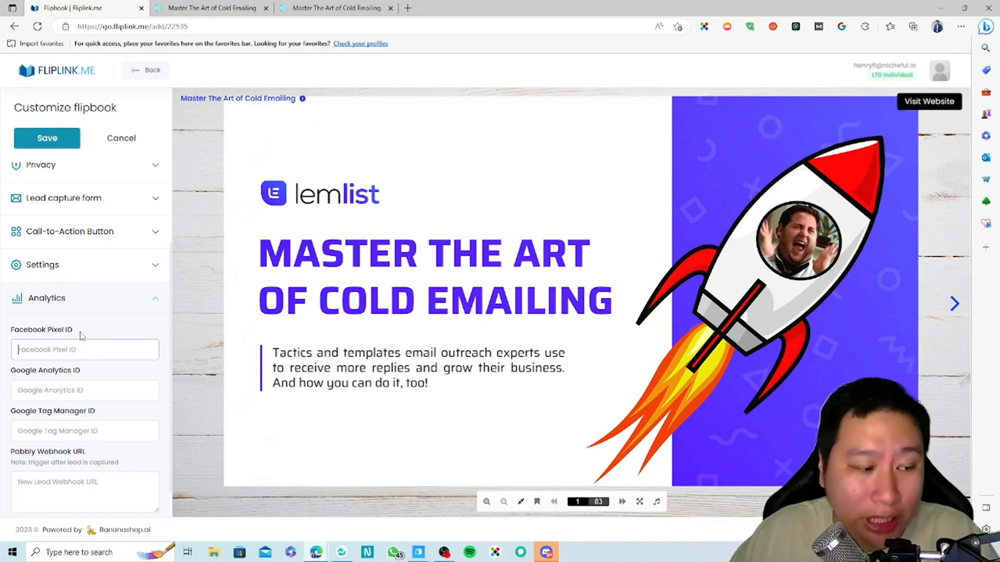
{"action": "left_click", "coordinate": [49, 499]}
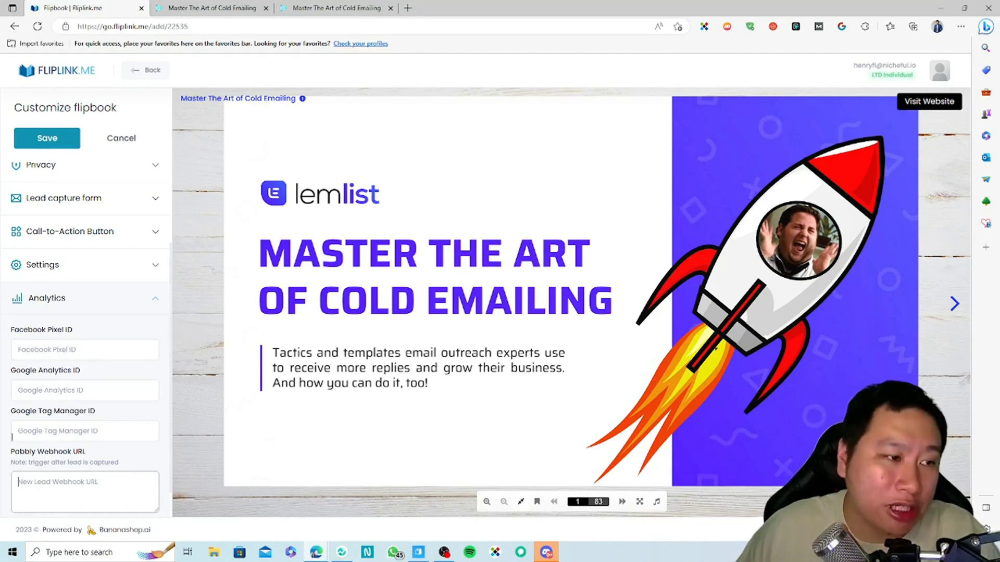
{"action": "left_click", "coordinate": [130, 77]}
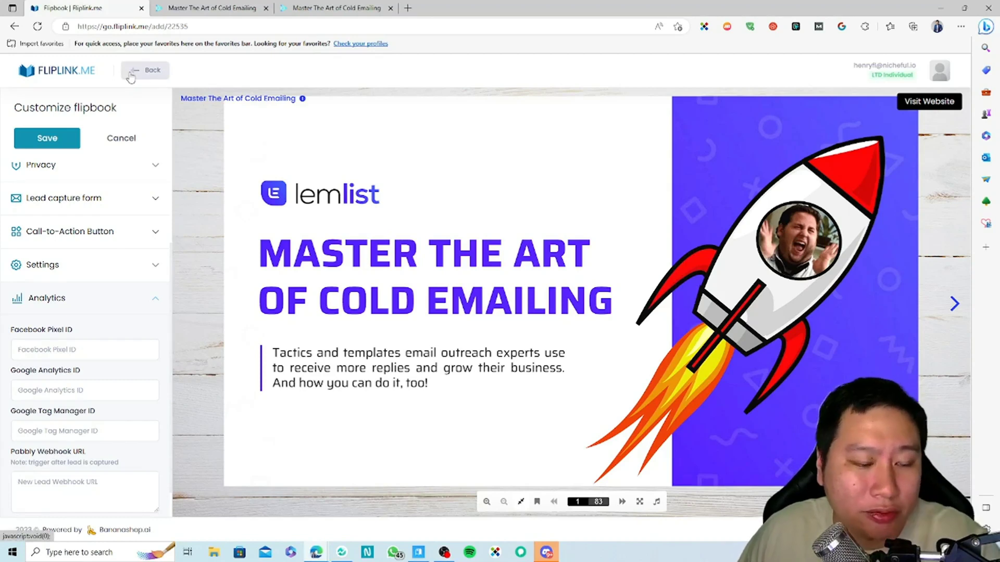
Step: Discard the unsaved edits and page the published flipbook forward to the email sequence chapter
{"action": "left_click", "coordinate": [103, 140]}
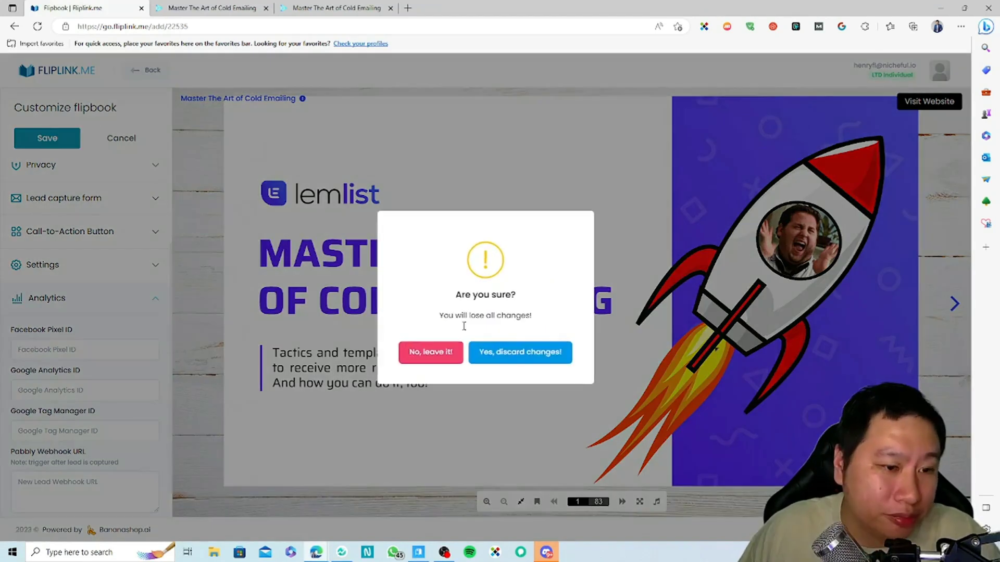
{"action": "left_click", "coordinate": [494, 359]}
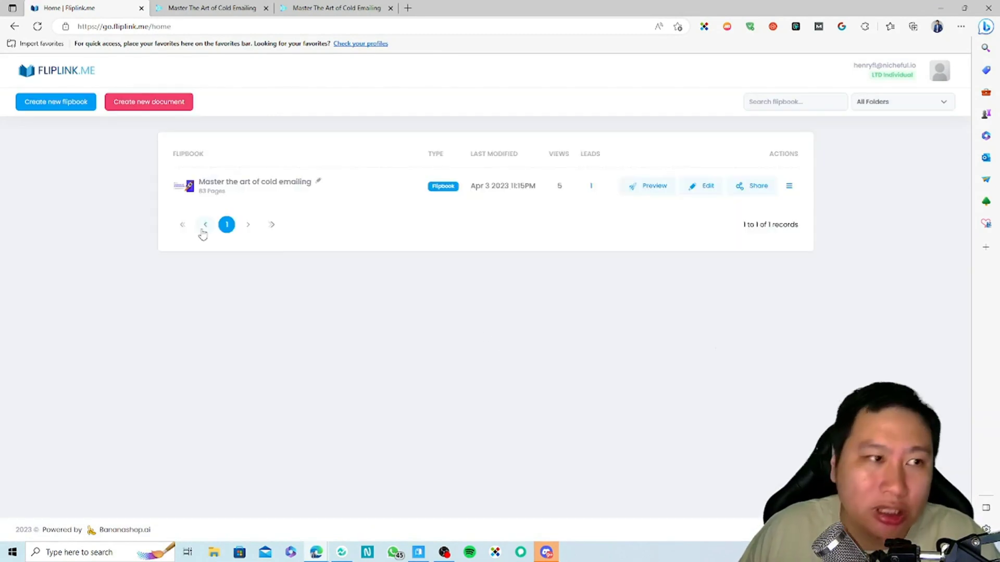
{"action": "left_click", "coordinate": [211, 8]}
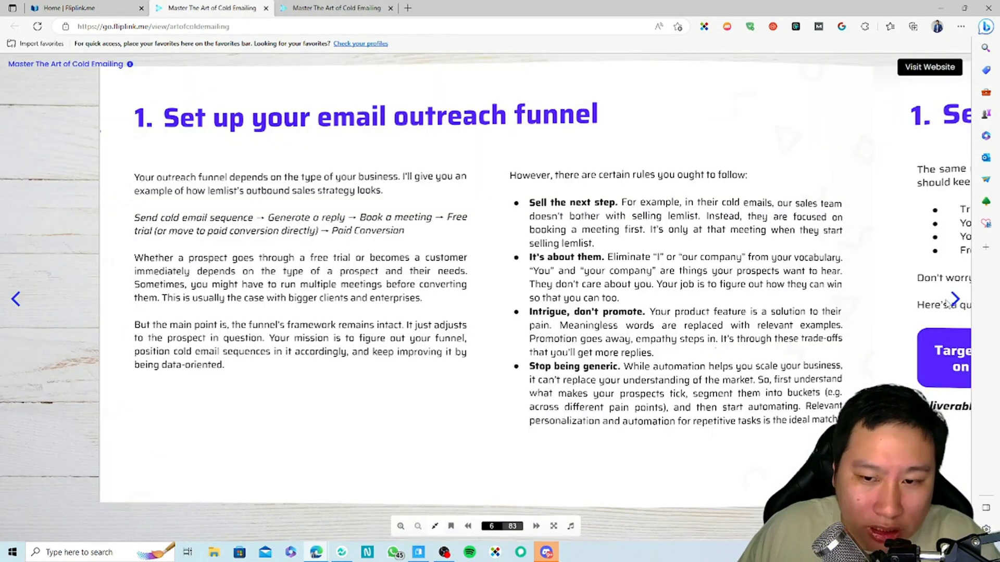
{"action": "left_click", "coordinate": [955, 299]}
{"action": "left_click", "coordinate": [955, 301]}
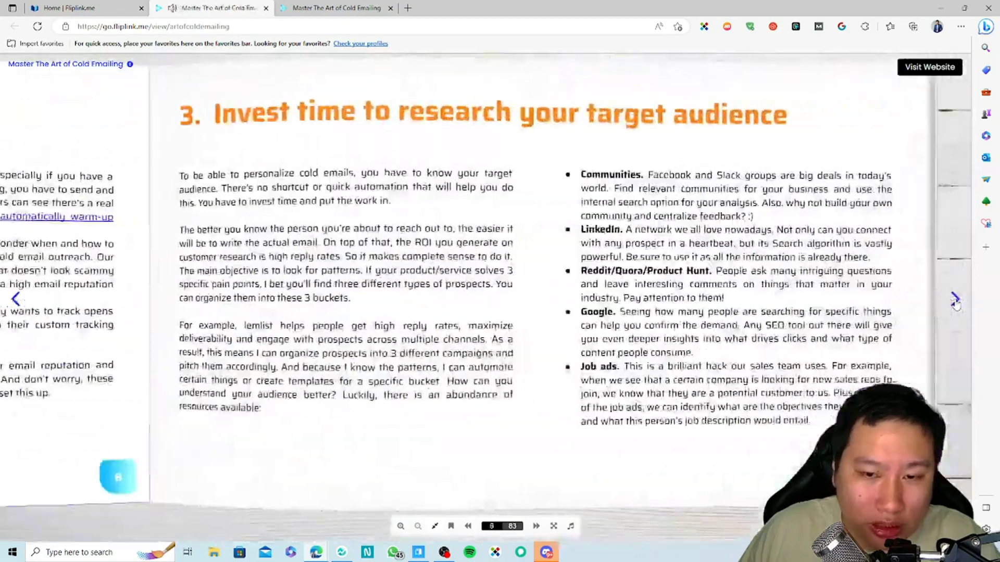
{"action": "left_click", "coordinate": [955, 301]}
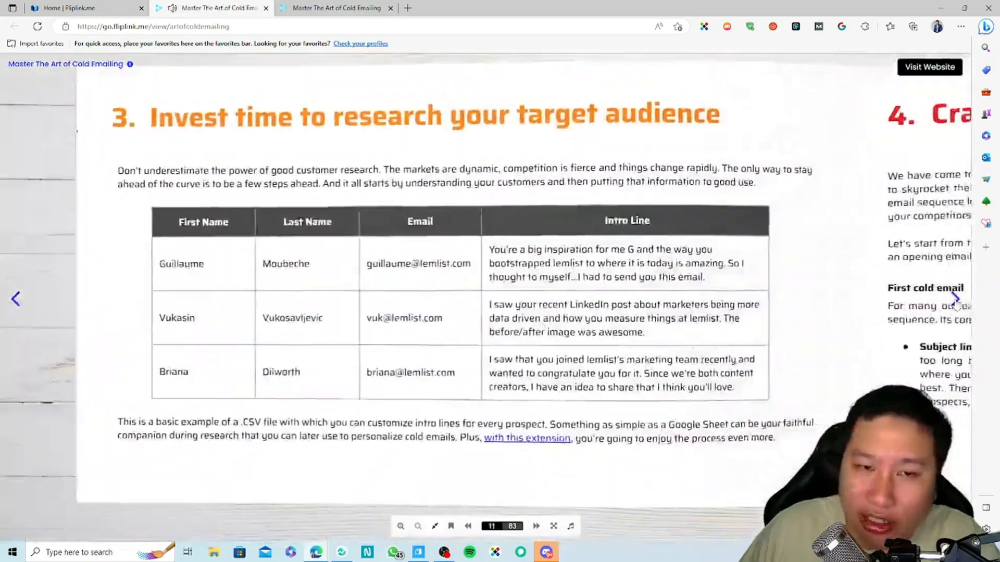
{"action": "left_click", "coordinate": [955, 301]}
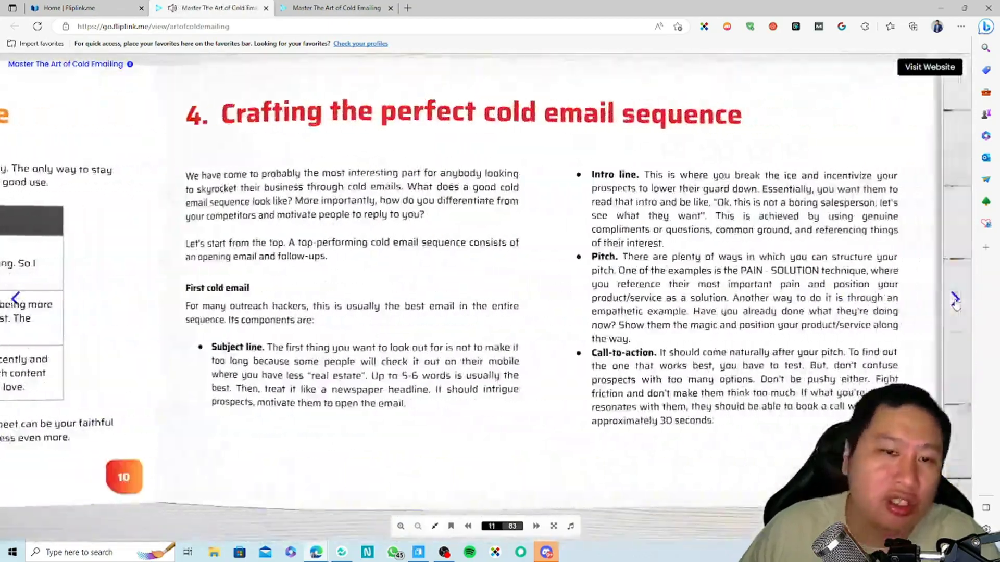
{"action": "left_click", "coordinate": [955, 301]}
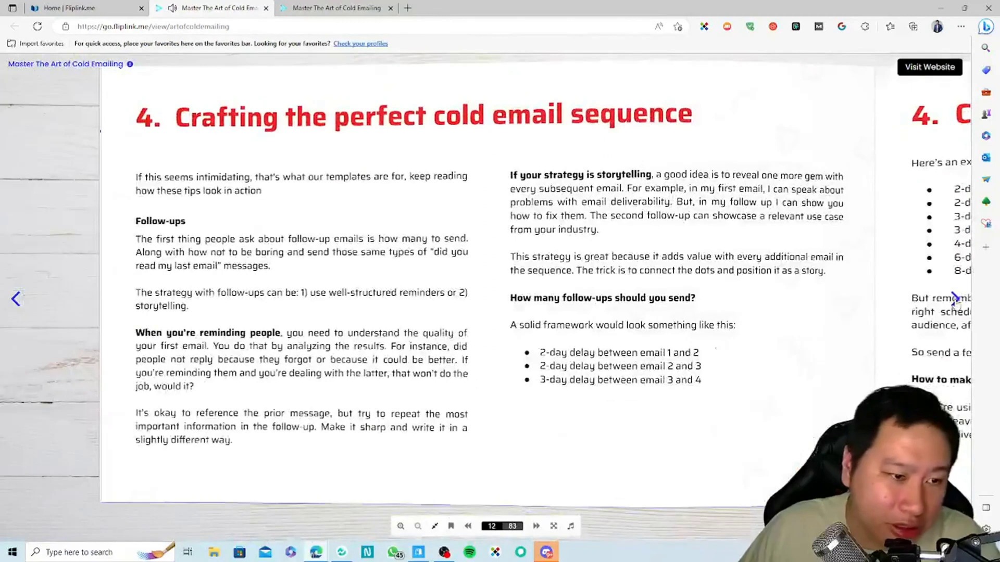
{"action": "left_click", "coordinate": [954, 300]}
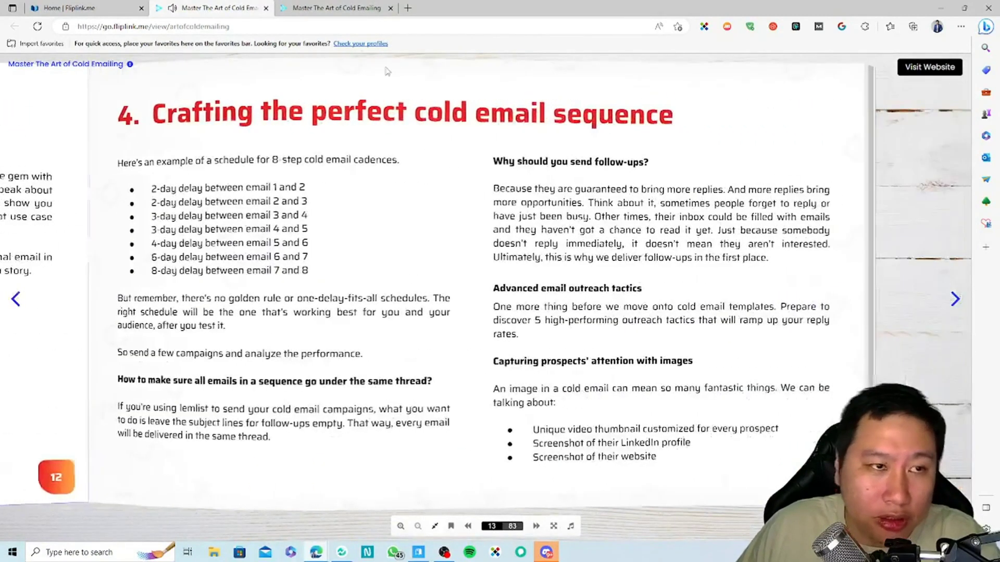
Step: In the other viewer tab, zoom into the 'One more thing' page and page back
{"action": "left_click", "coordinate": [336, 8]}
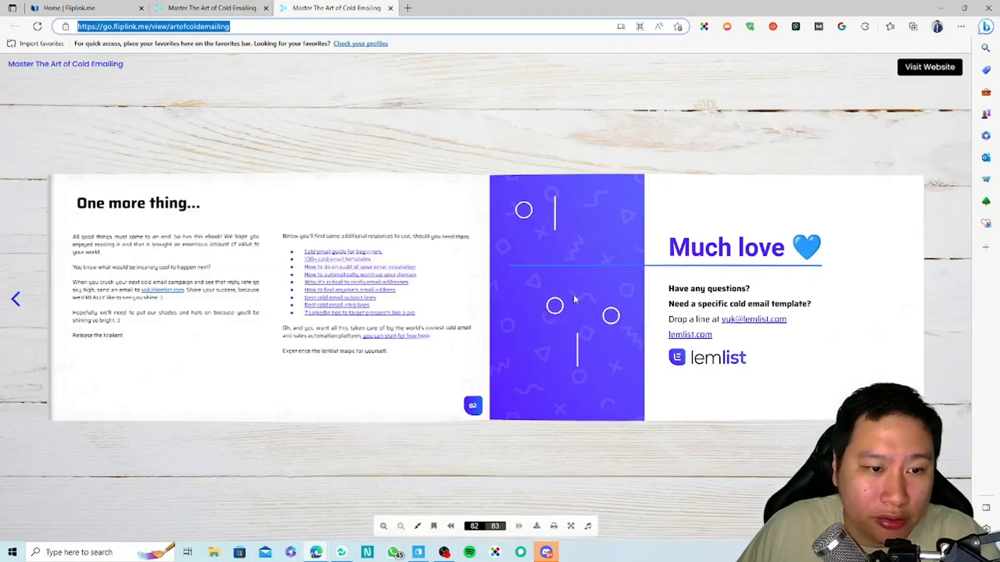
{"action": "double_click", "coordinate": [626, 292]}
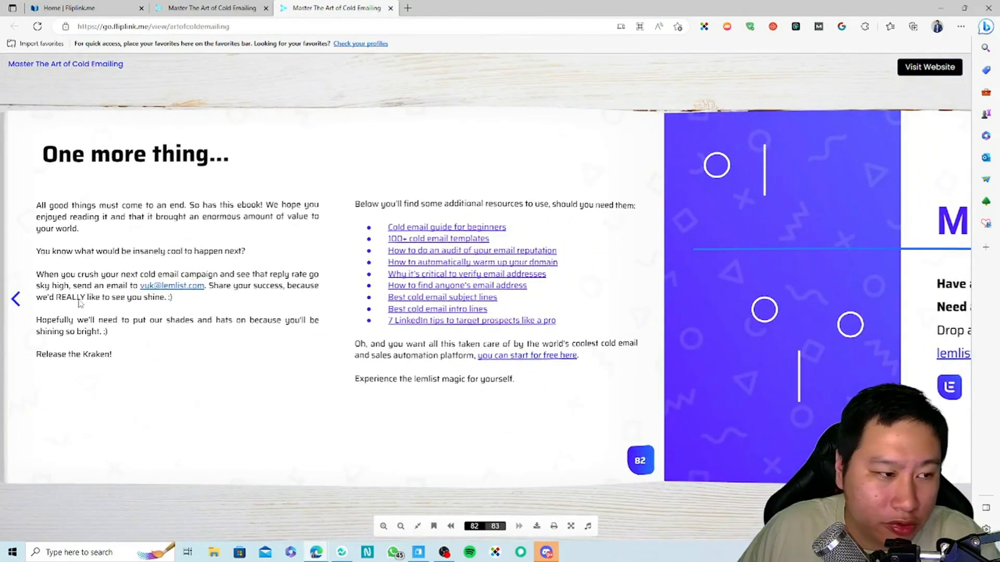
{"action": "left_click", "coordinate": [16, 301]}
{"action": "left_click", "coordinate": [16, 300]}
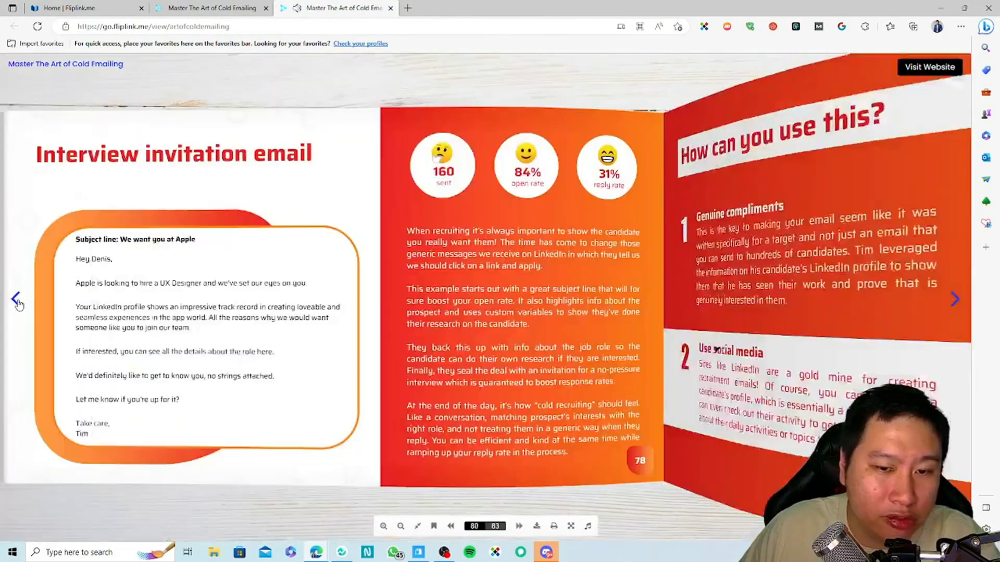
{"action": "key", "text": "ctrl+shift+Tab"}
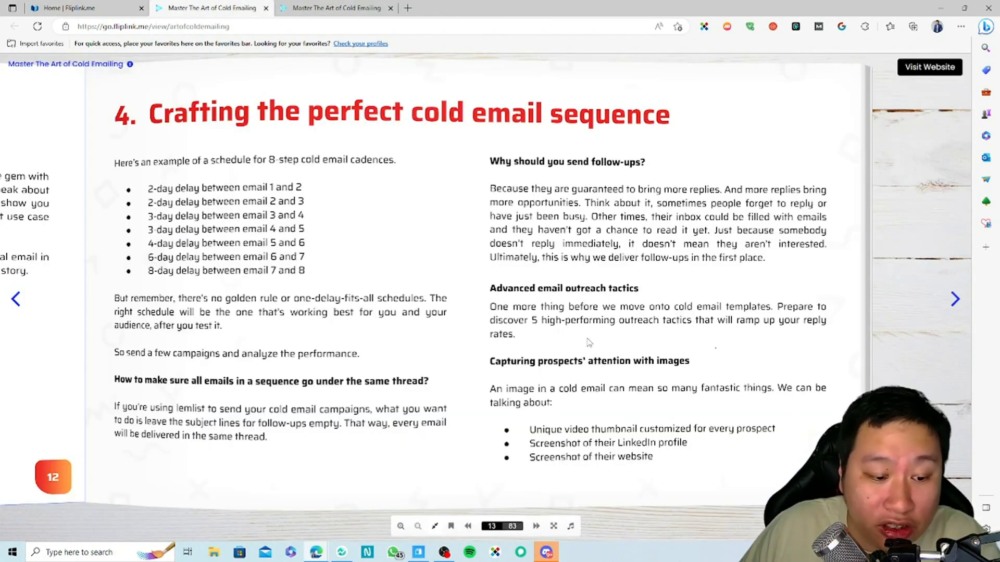
{"action": "key", "text": "ctrl+shift+Tab"}
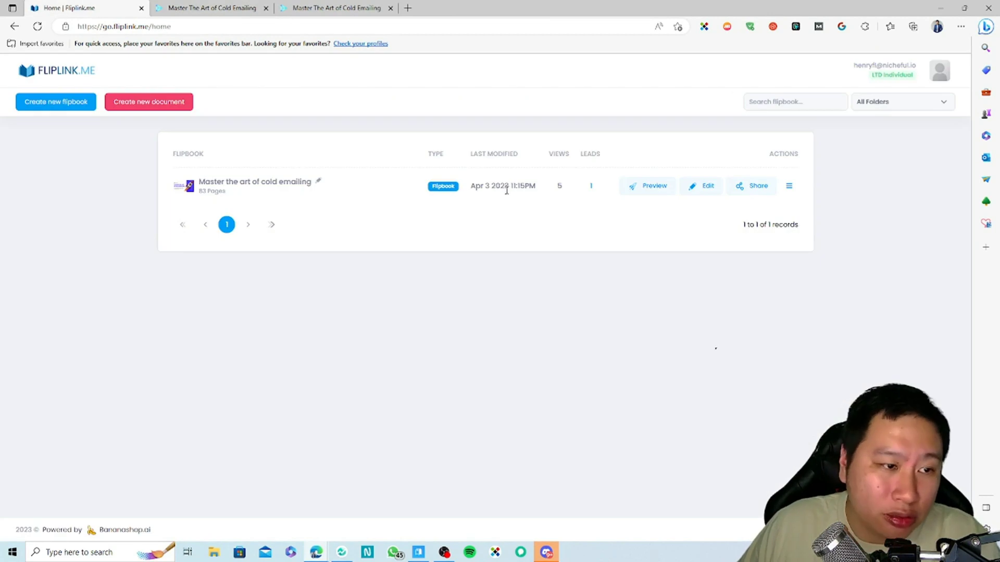
{"action": "left_click", "coordinate": [748, 187]}
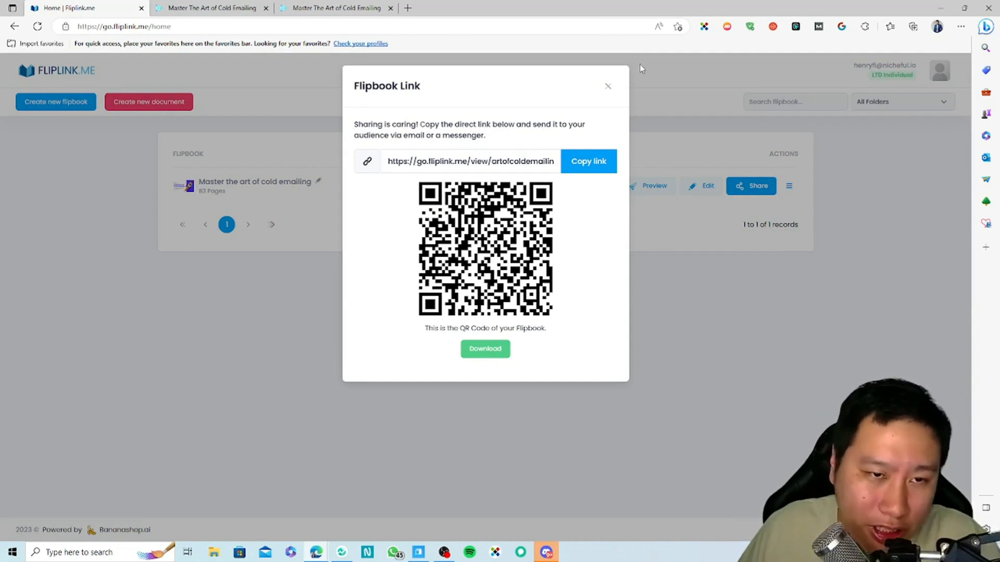
{"action": "left_click", "coordinate": [607, 87]}
{"action": "left_click", "coordinate": [788, 186]}
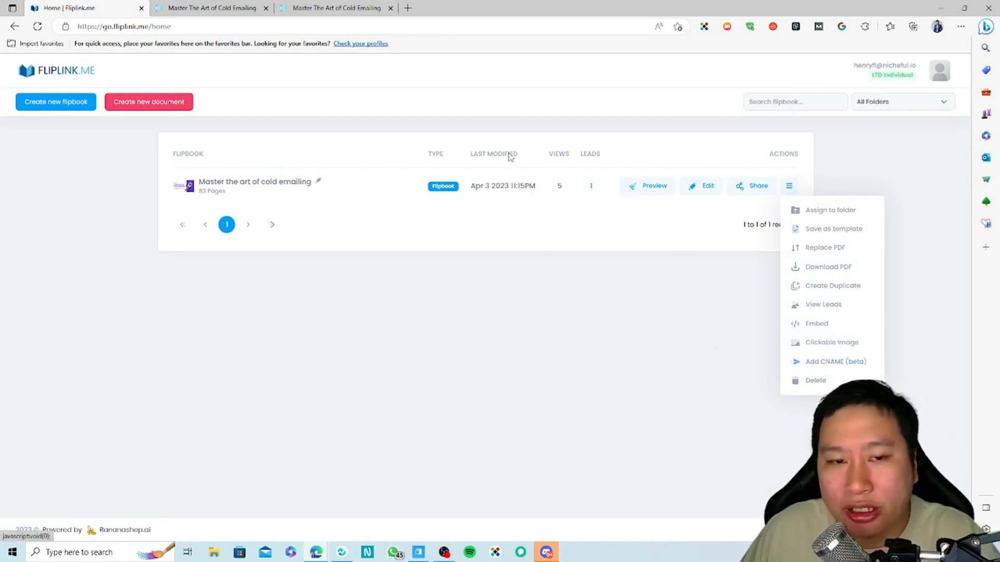
{"action": "left_click", "coordinate": [209, 8]}
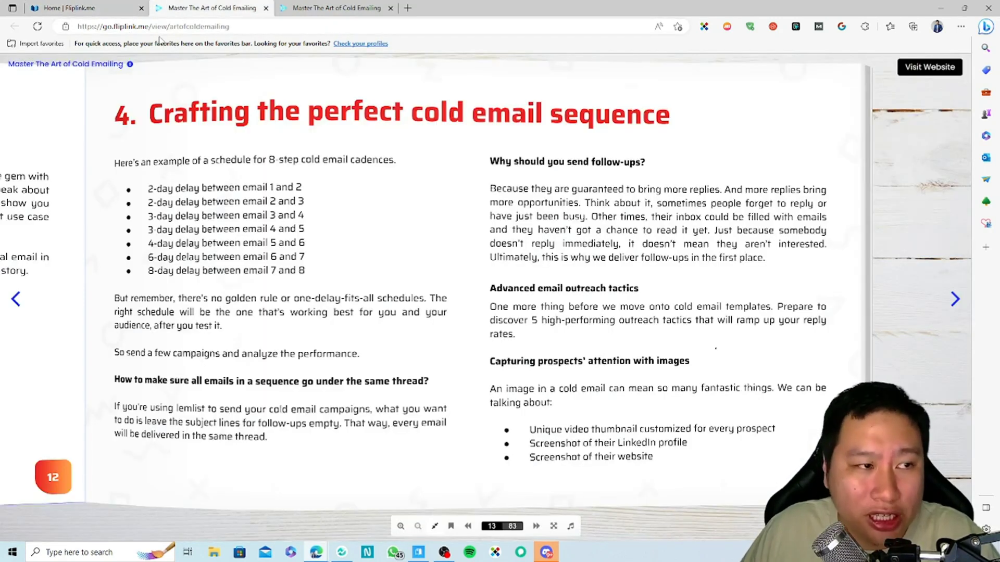
{"action": "left_click", "coordinate": [96, 8]}
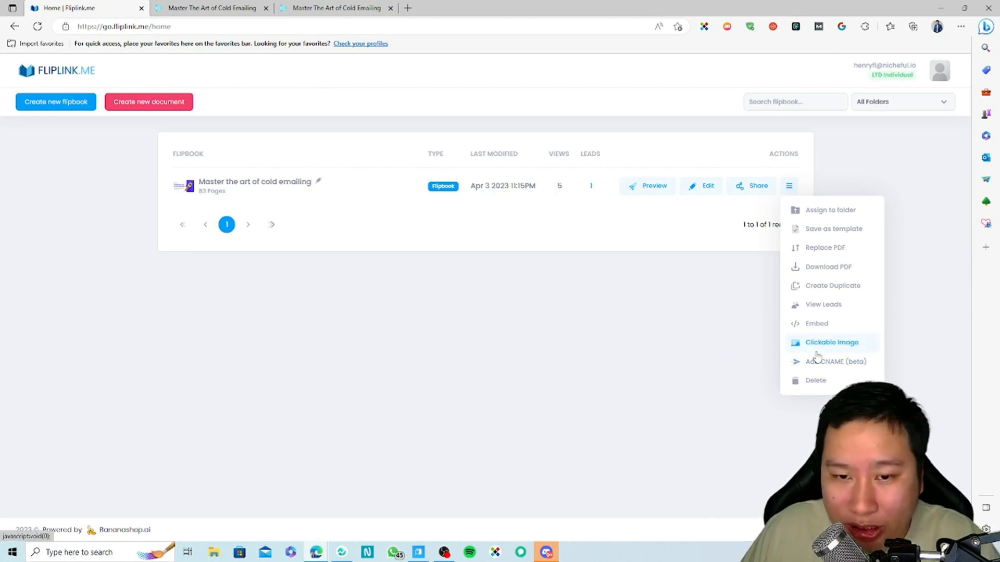
{"action": "left_click", "coordinate": [703, 198]}
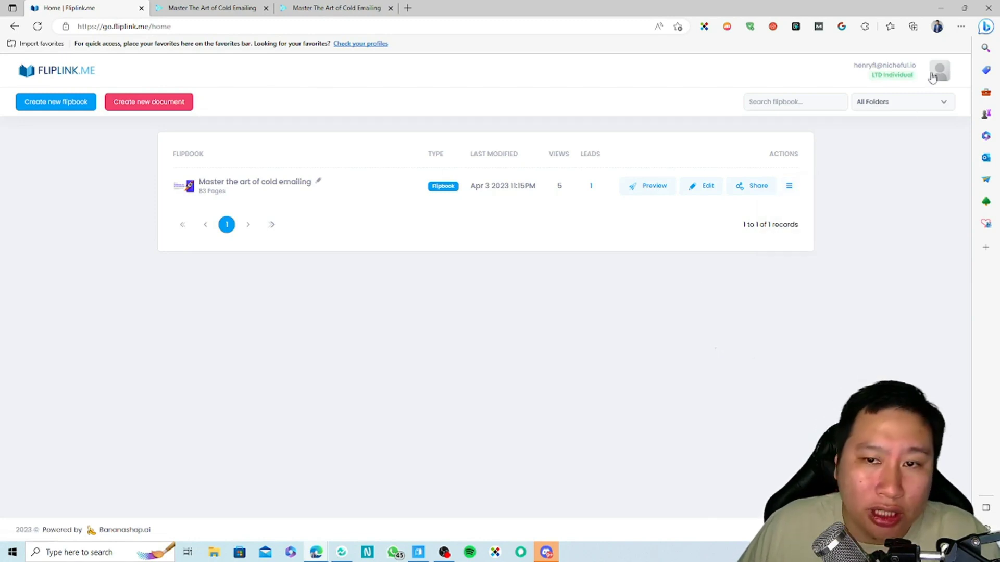